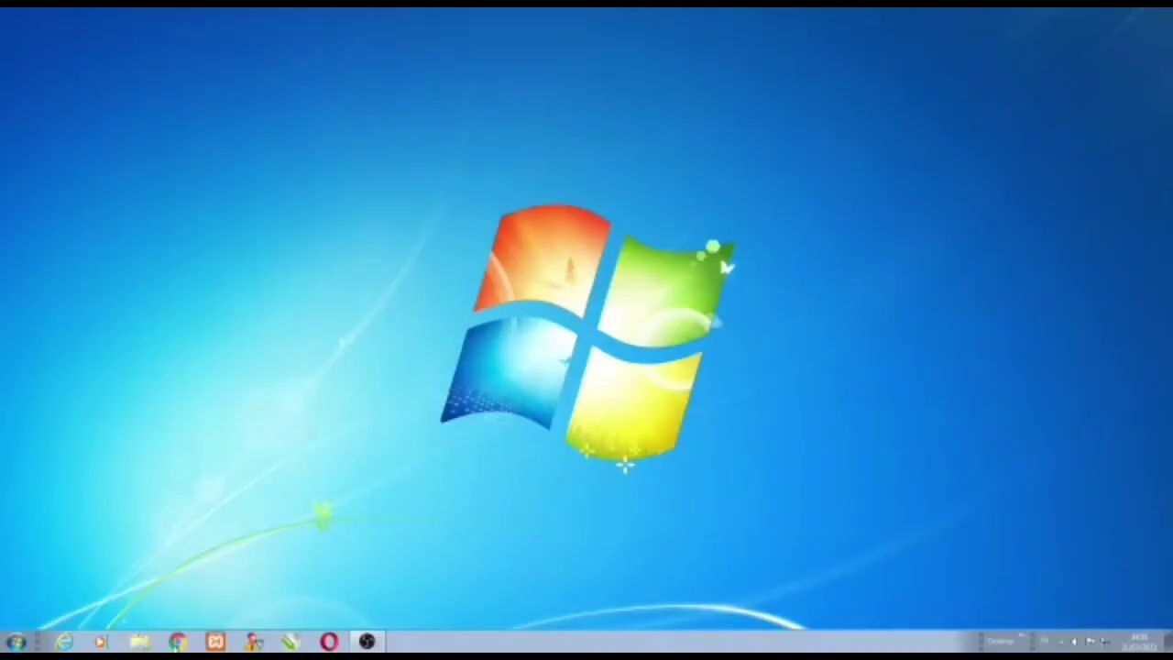
Launch Chrome, search the web for 'adsense', and open the Google AdSense result.
{"action": "left_click", "coordinate": [178, 642]}
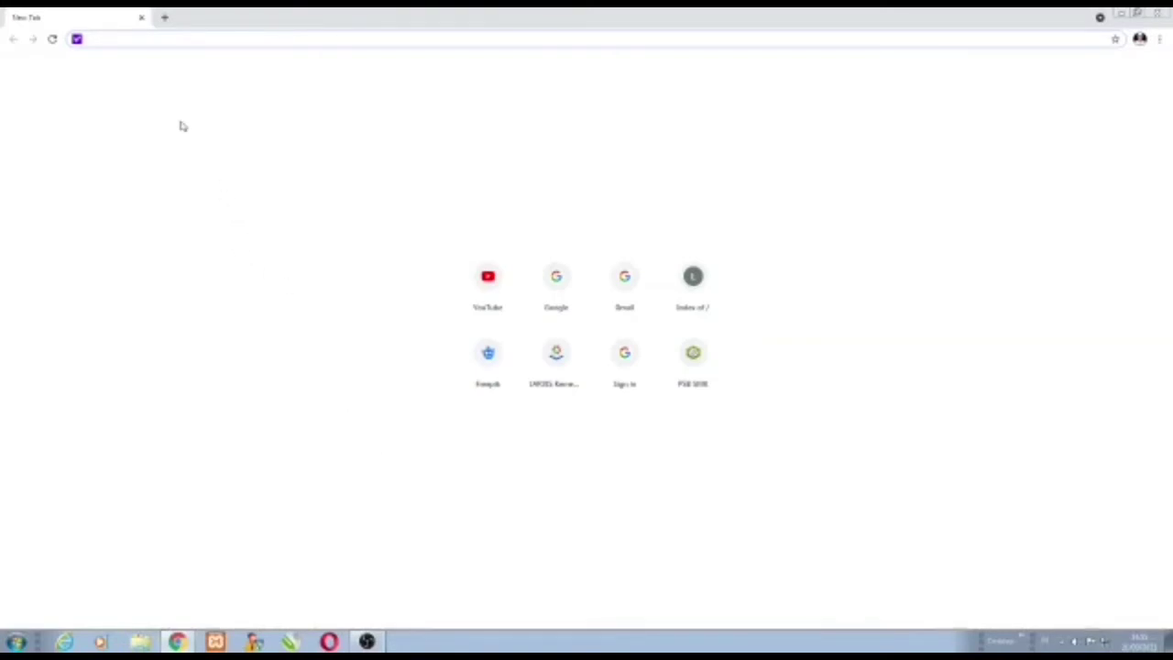
{"action": "type", "text": "adsen"}
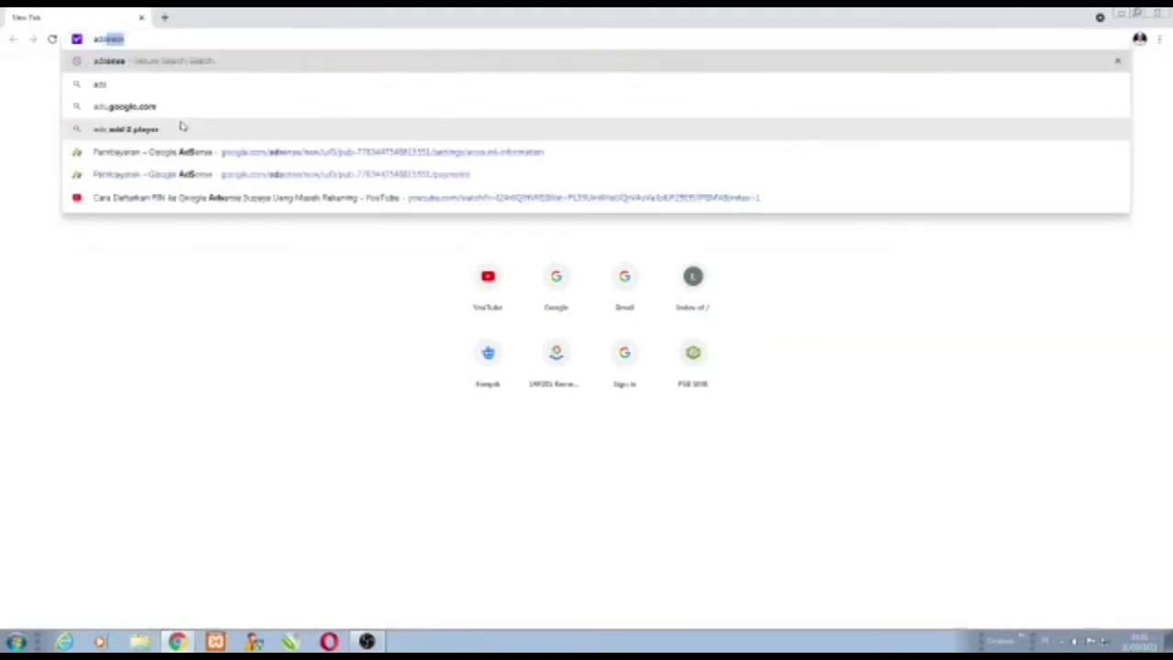
{"action": "type", "text": "se"}
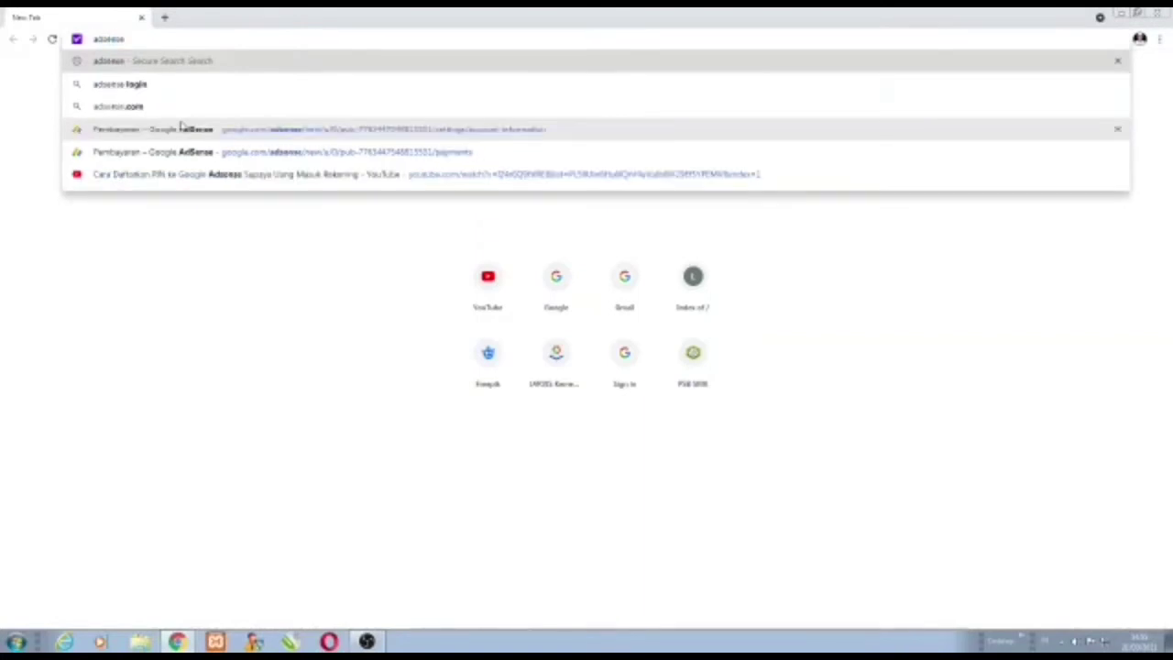
{"action": "key", "text": "Return"}
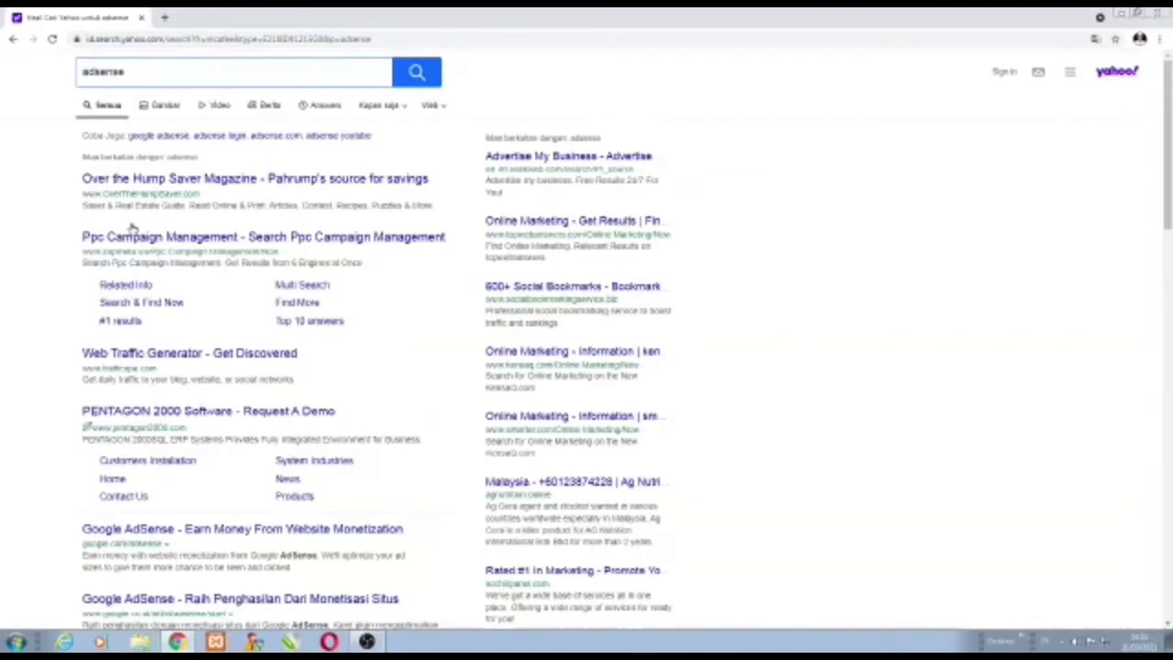
{"action": "scroll", "coordinate": [135, 230], "scroll_direction": "down", "scroll_amount": 2}
{"action": "scroll", "coordinate": [161, 240], "scroll_direction": "down", "scroll_amount": 2}
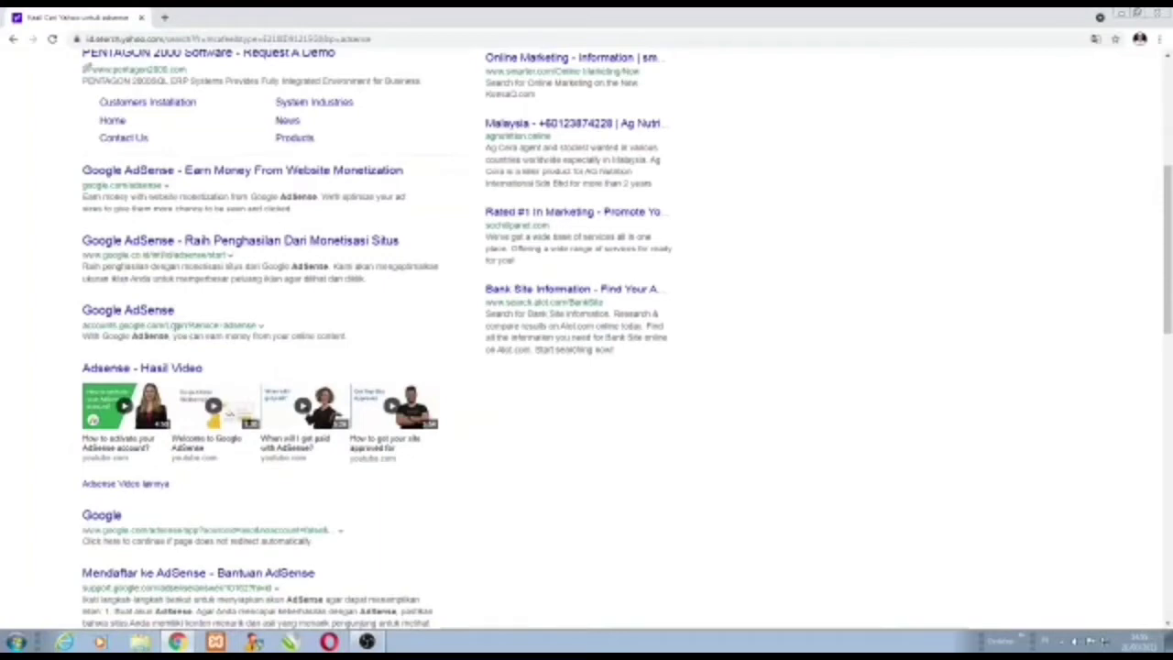
{"action": "left_click", "coordinate": [139, 317]}
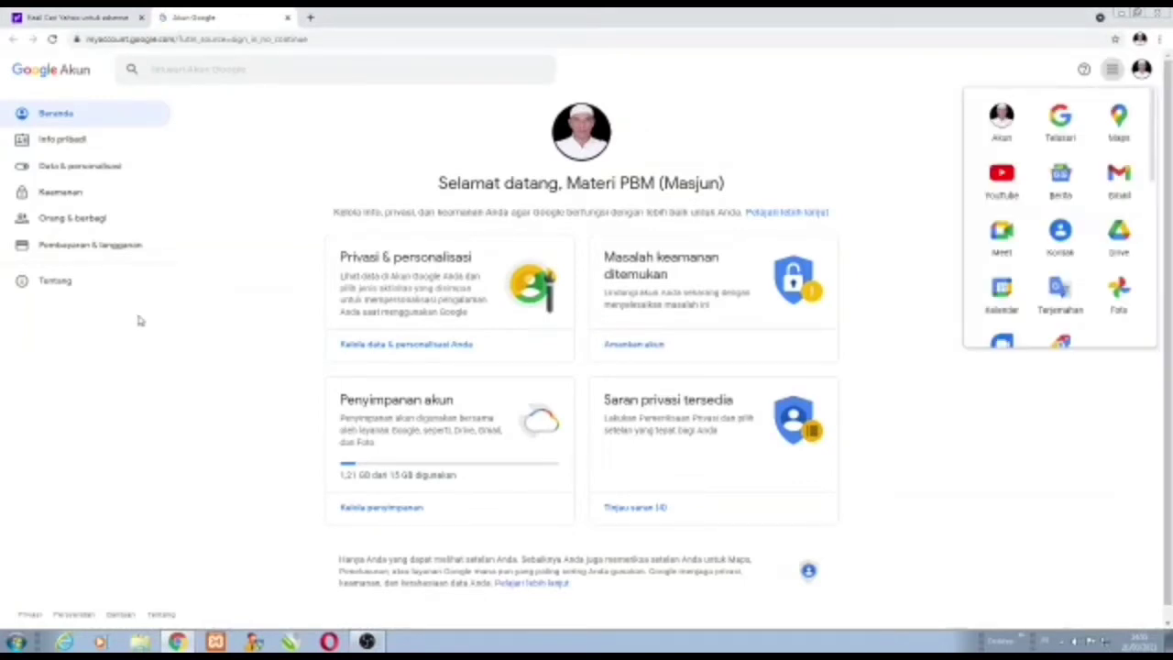
Go to Pembayaran & langganan and open Kelola metode pembayaran to list the saved bank account.
{"action": "left_click", "coordinate": [91, 247]}
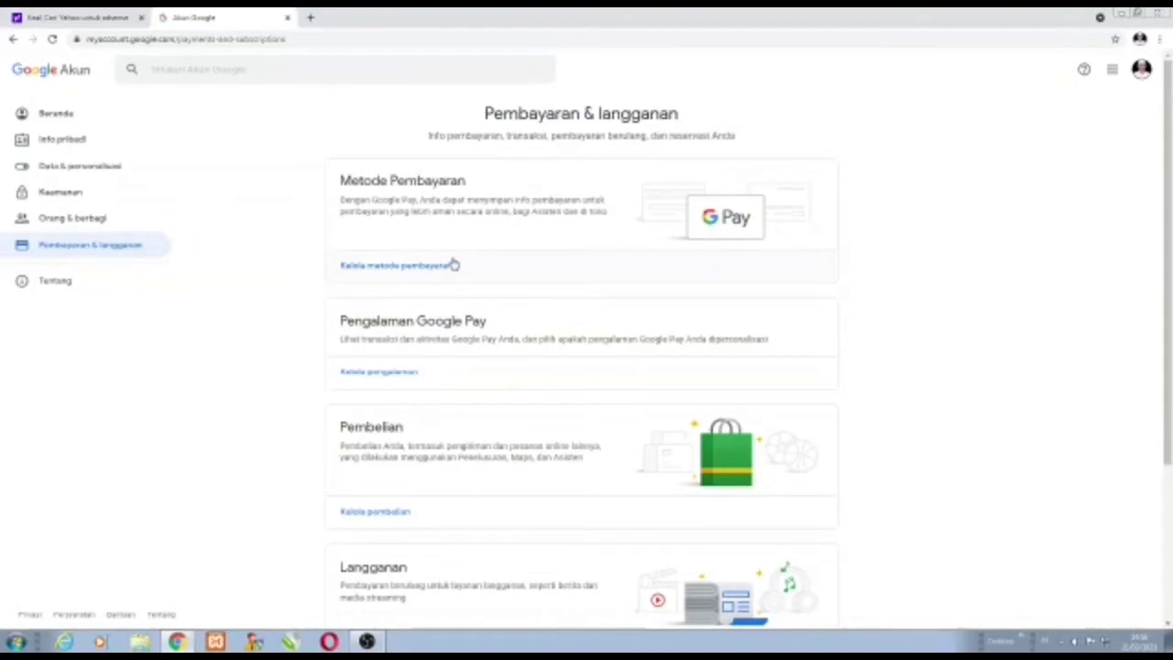
{"action": "left_click", "coordinate": [364, 272]}
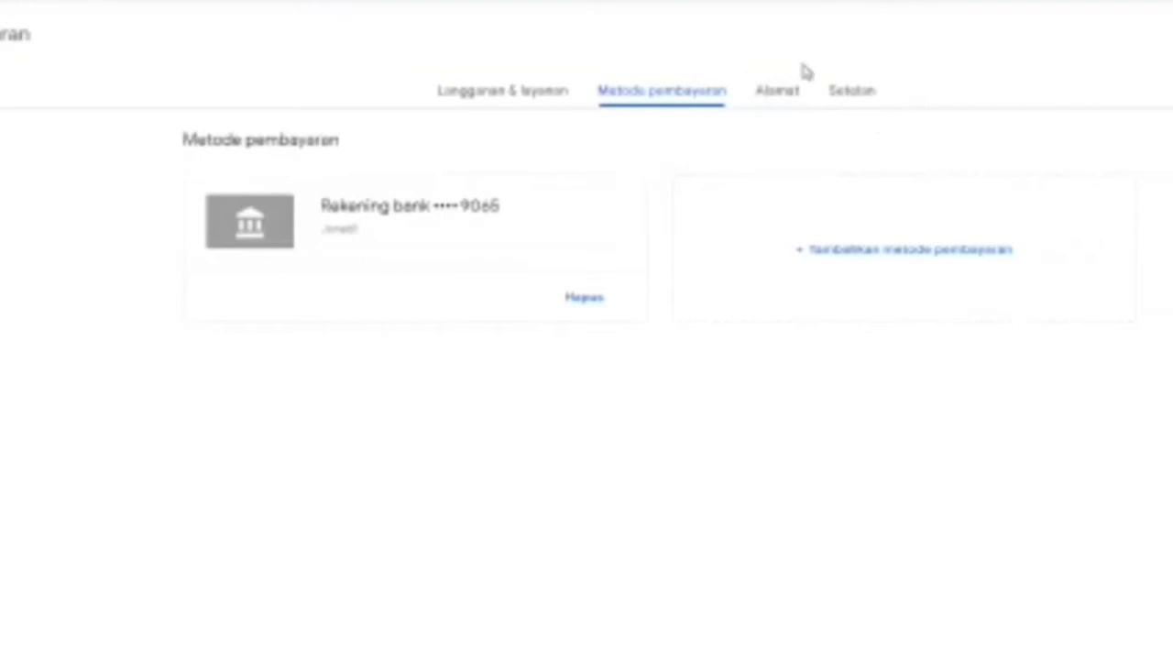
From the Setelan tab, open Kelola info pajak for Info pajak Amerika Serikat.
{"action": "left_click", "coordinate": [855, 96]}
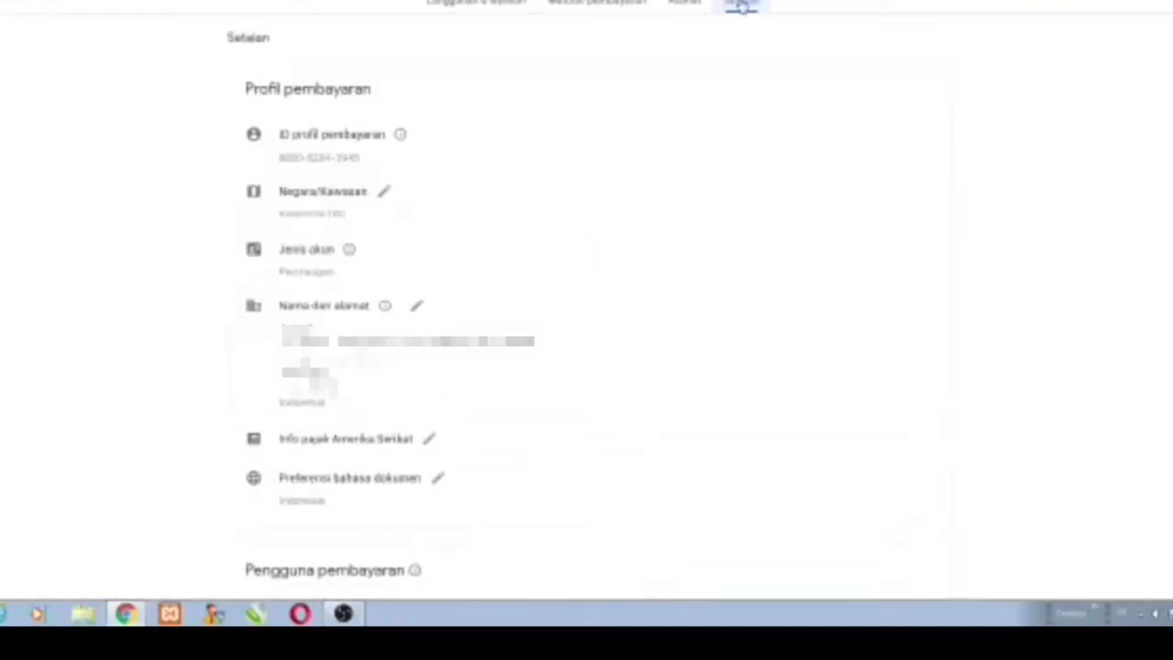
{"action": "scroll", "coordinate": [513, 201], "scroll_direction": "down", "scroll_amount": 3}
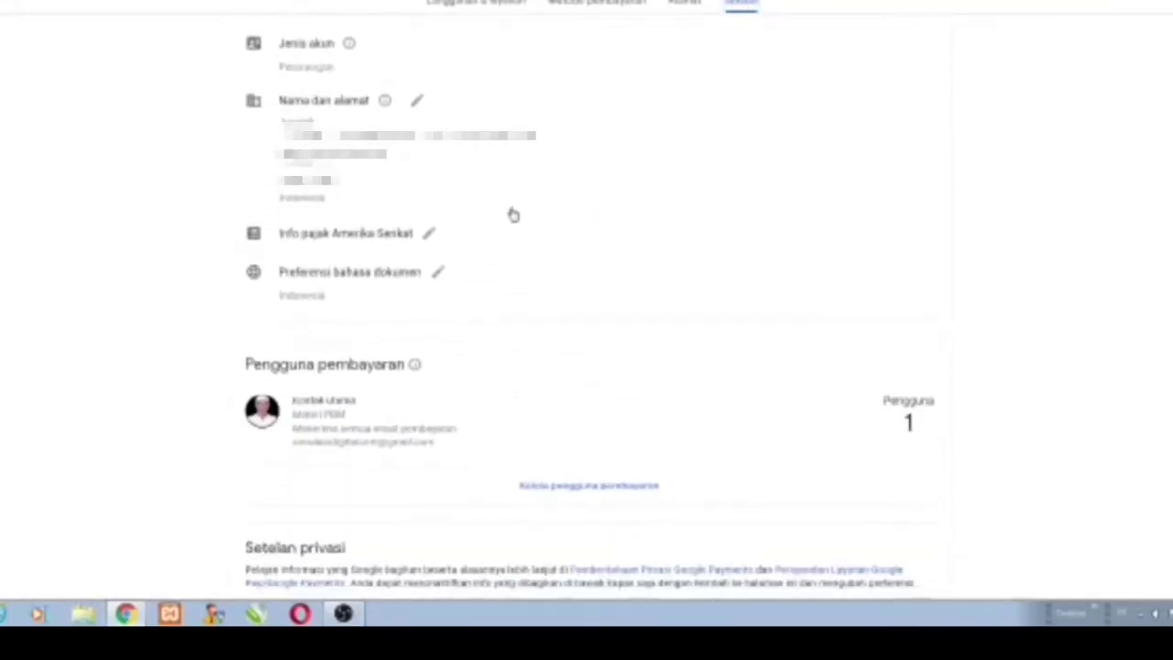
{"action": "left_click", "coordinate": [428, 237]}
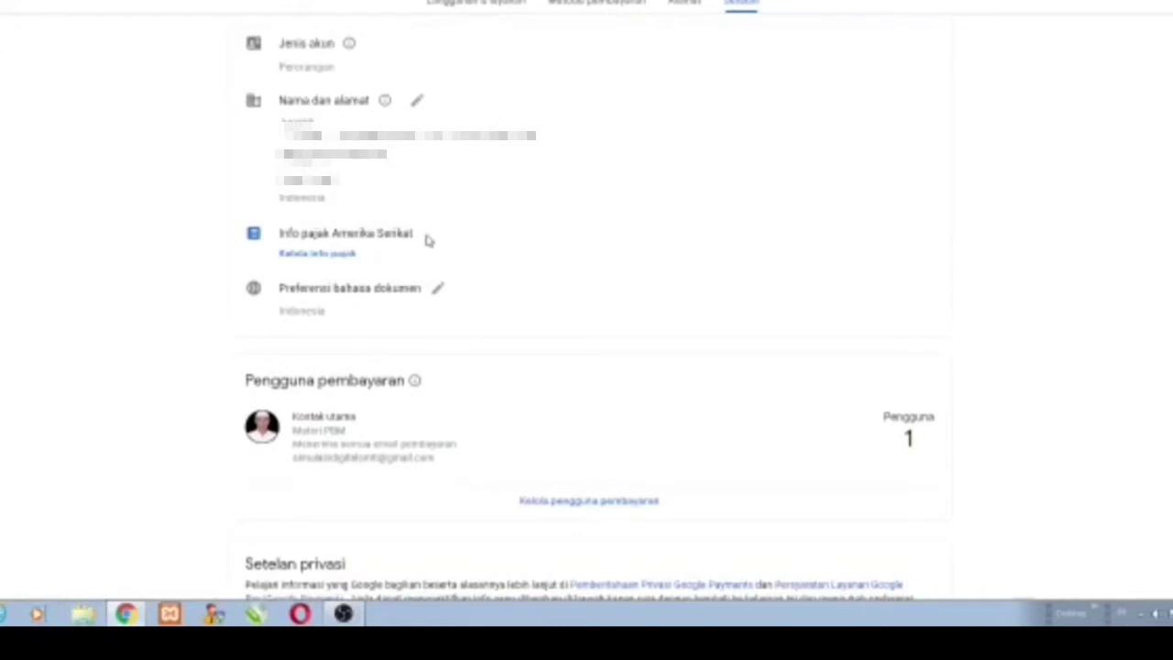
{"action": "left_click", "coordinate": [324, 260]}
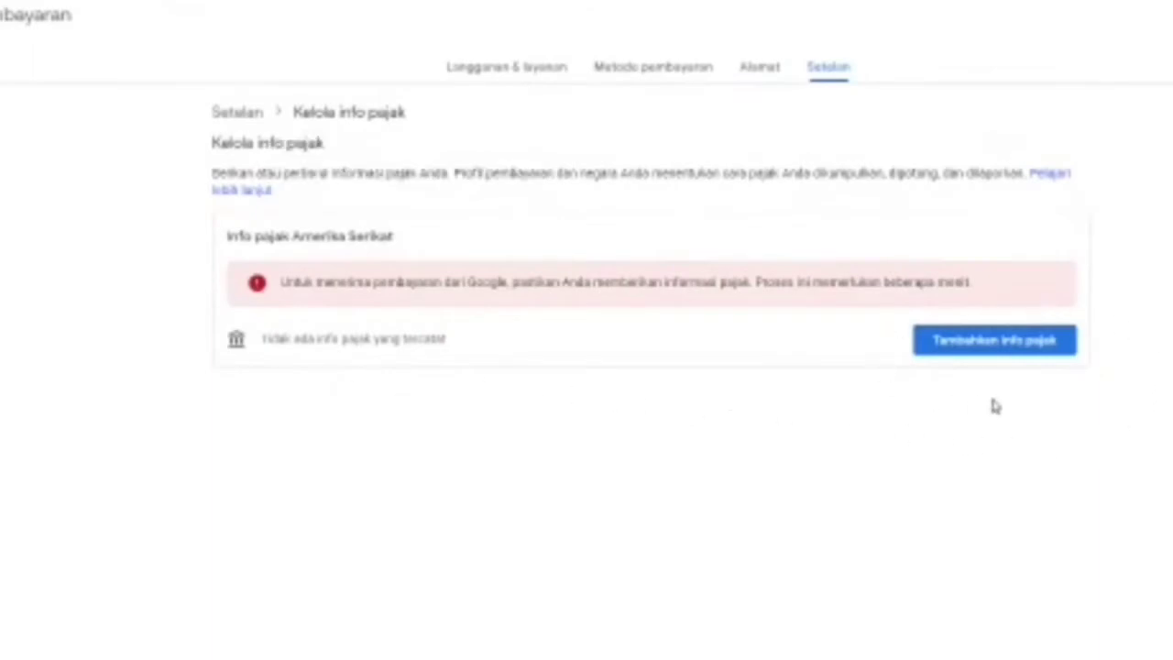
Choose Tambahkan info pajak and re-enter the account password to verify identity.
{"action": "left_click", "coordinate": [997, 341]}
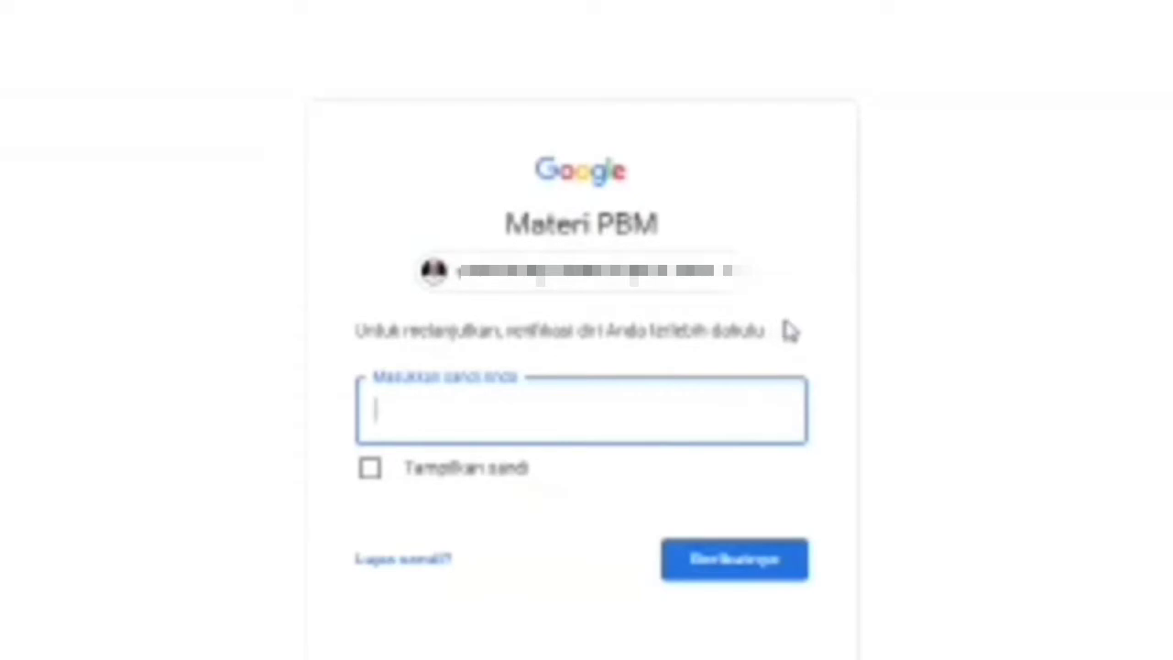
{"action": "type", "text": "••••••••"}
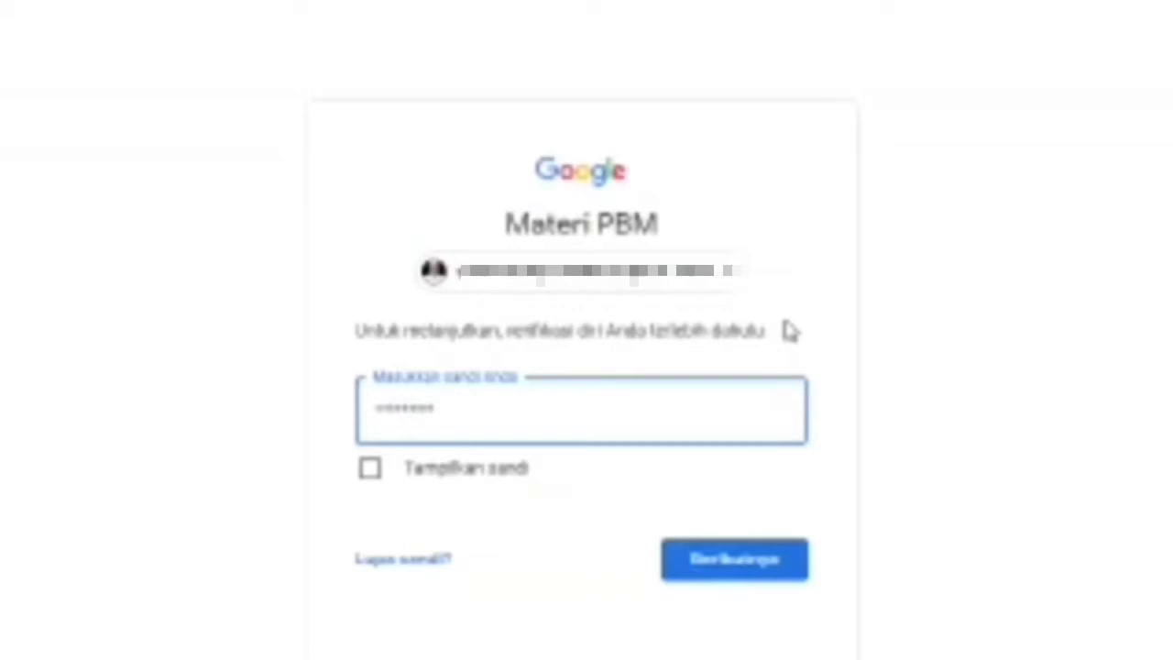
{"action": "left_click", "coordinate": [710, 564]}
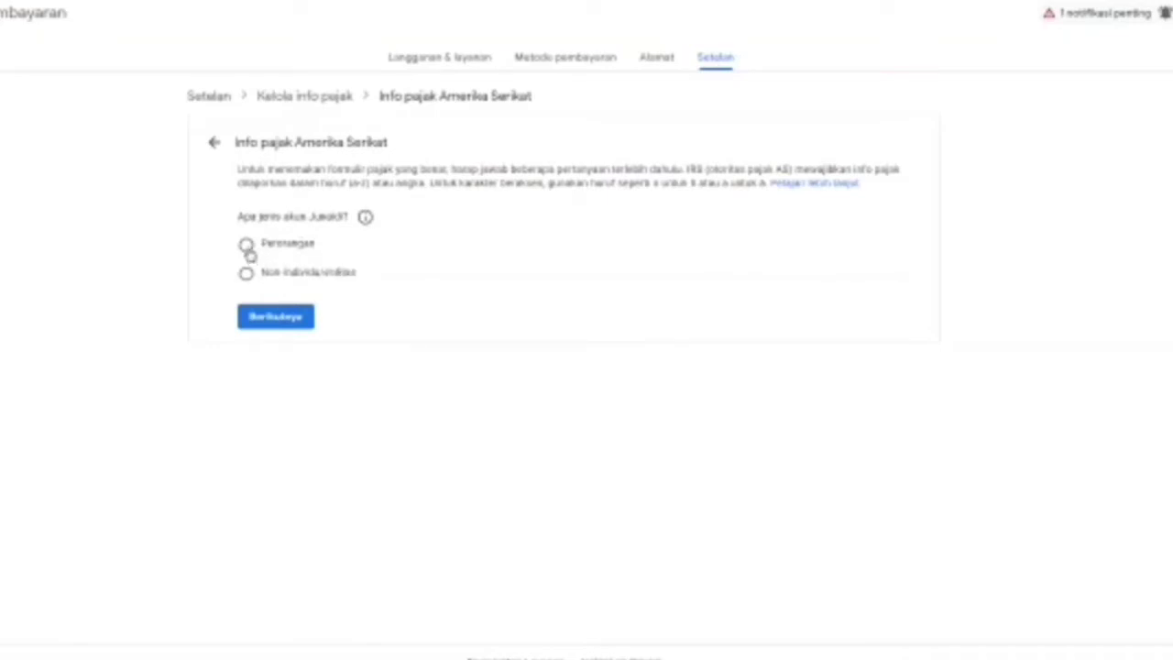
Answer Perorangan, then Tidak for US citizenship, and select the W-8BEN form.
{"action": "left_click", "coordinate": [247, 249]}
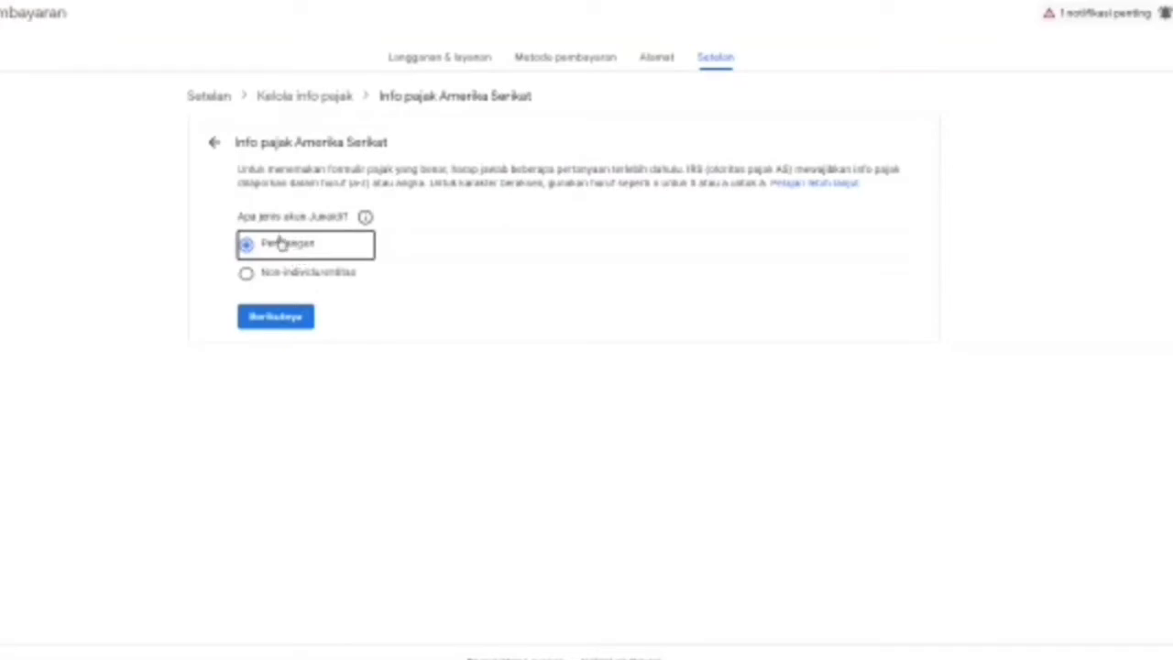
{"action": "left_click", "coordinate": [283, 321]}
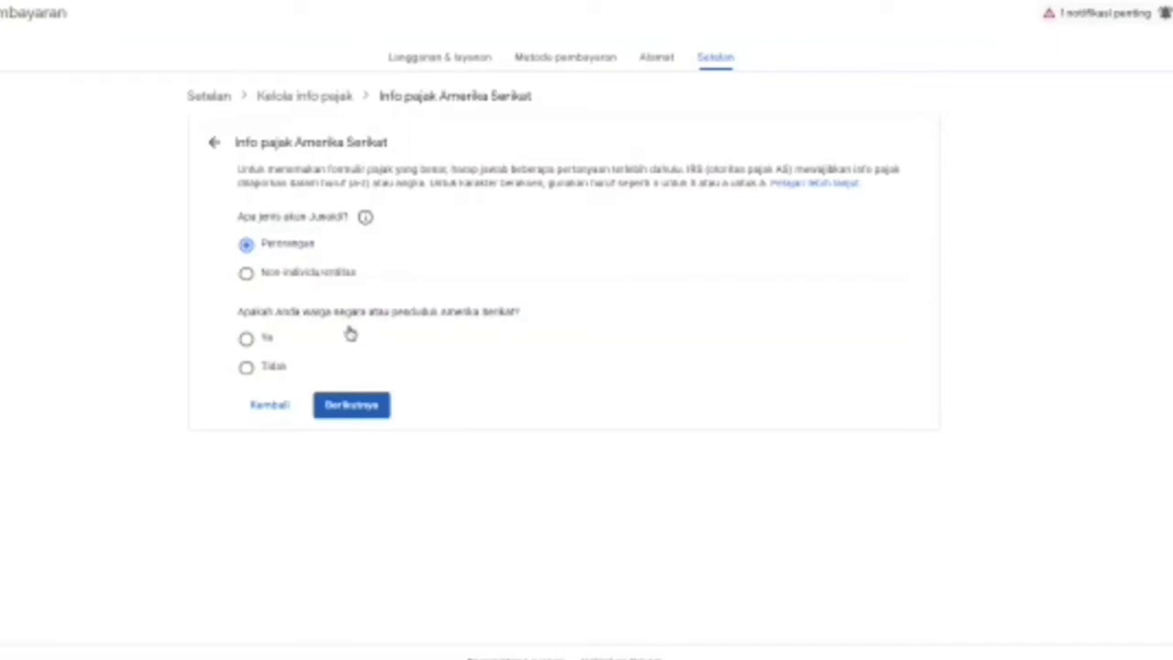
{"action": "left_click", "coordinate": [247, 369]}
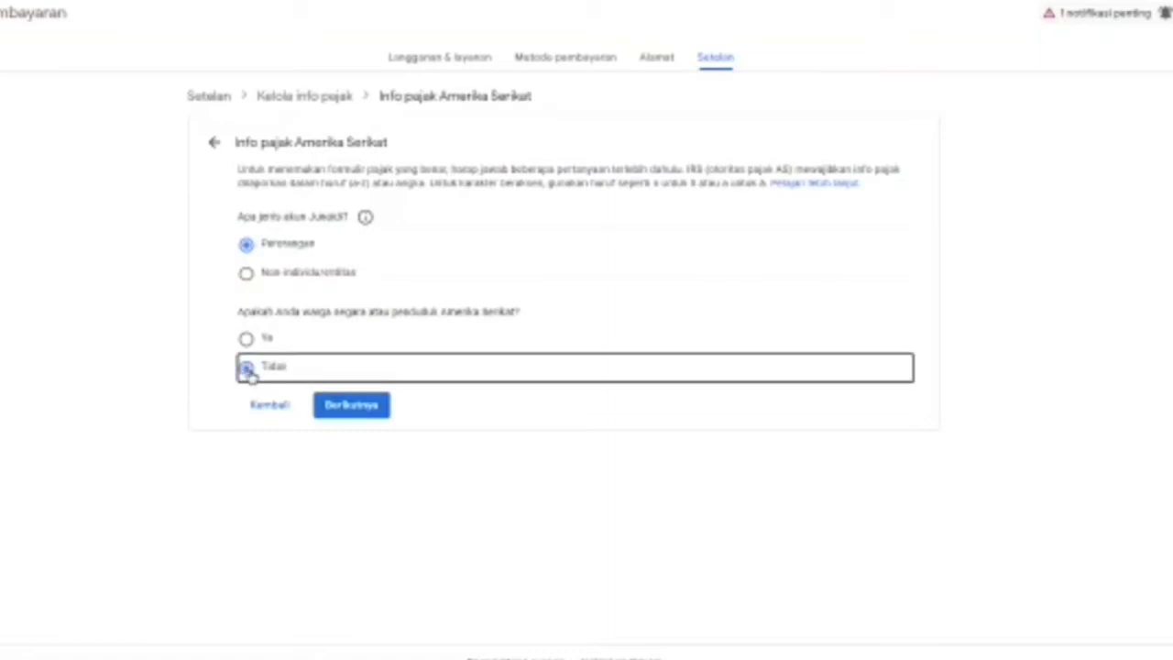
{"action": "left_click", "coordinate": [343, 409]}
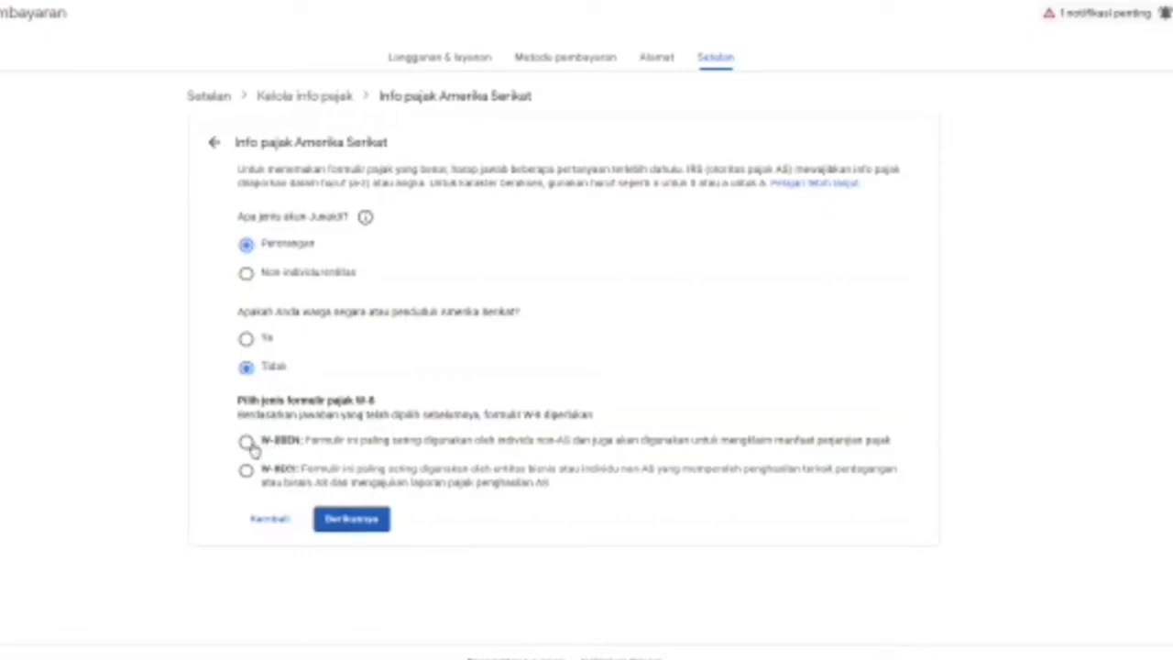
{"action": "left_click", "coordinate": [245, 445]}
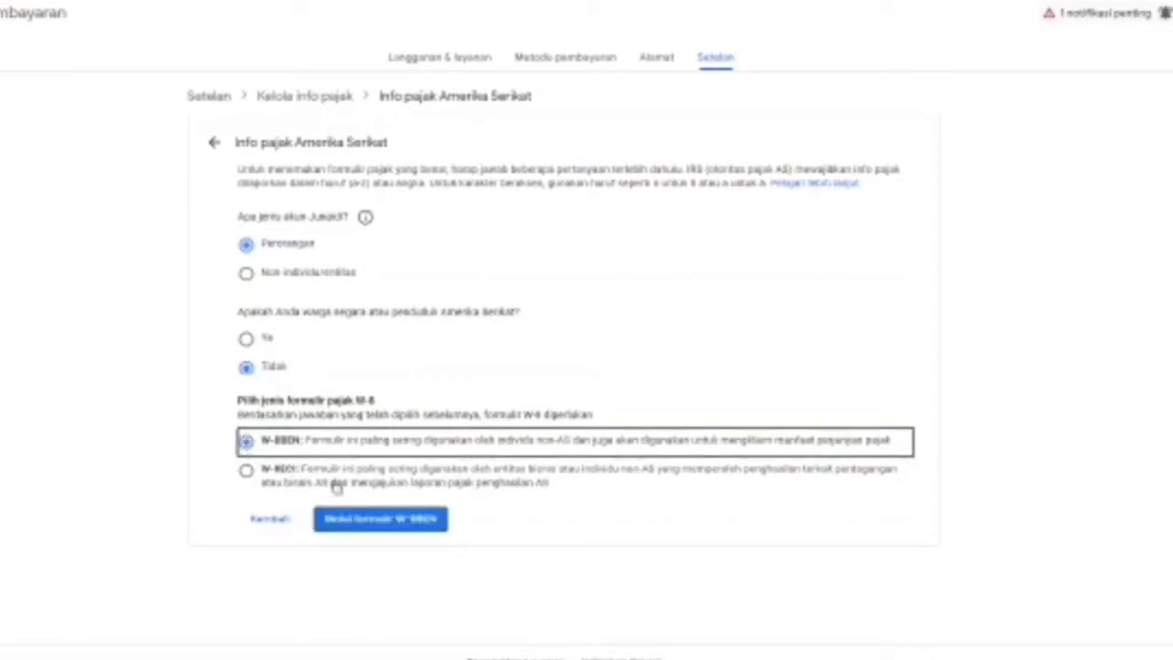
Start the W-8BEN form and choose Indonesia as the country of citizenship.
{"action": "left_click", "coordinate": [379, 522]}
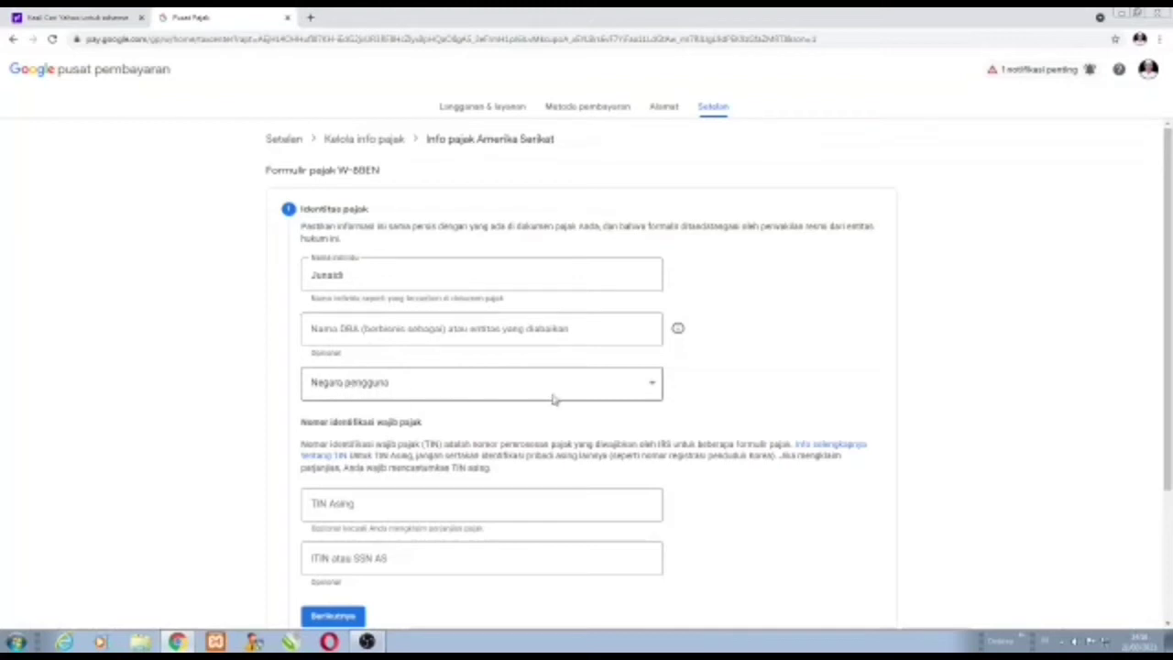
{"action": "left_click", "coordinate": [652, 386]}
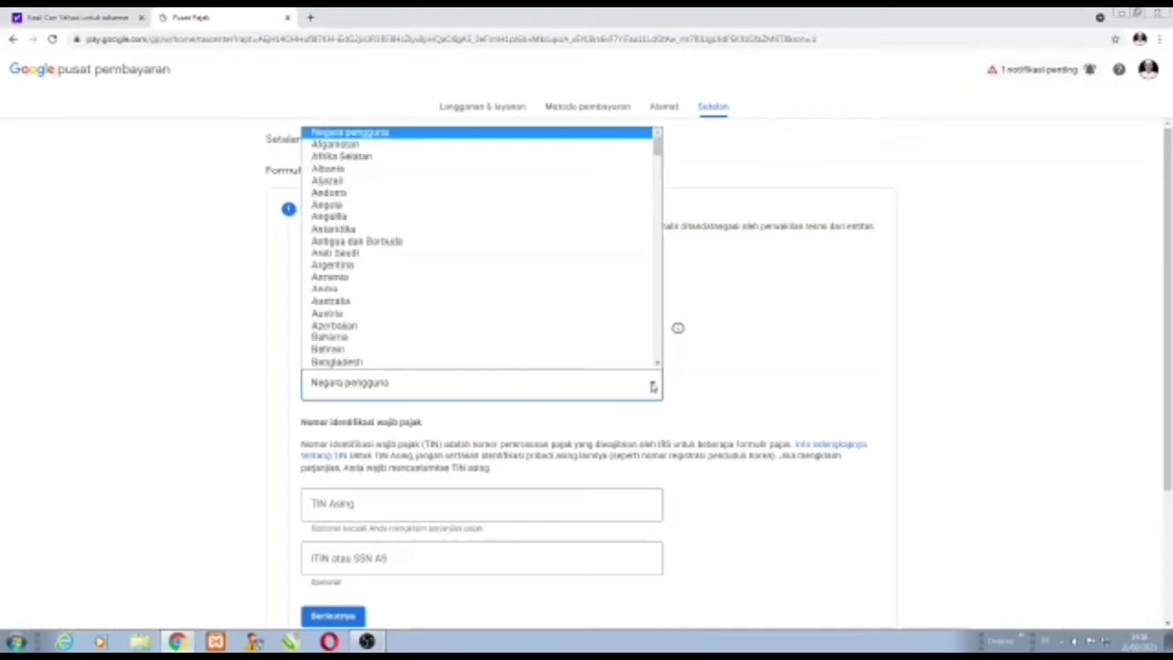
{"action": "scroll", "coordinate": [552, 334], "scroll_direction": "down", "scroll_amount": 10}
{"action": "scroll", "coordinate": [552, 336], "scroll_direction": "down", "scroll_amount": 10}
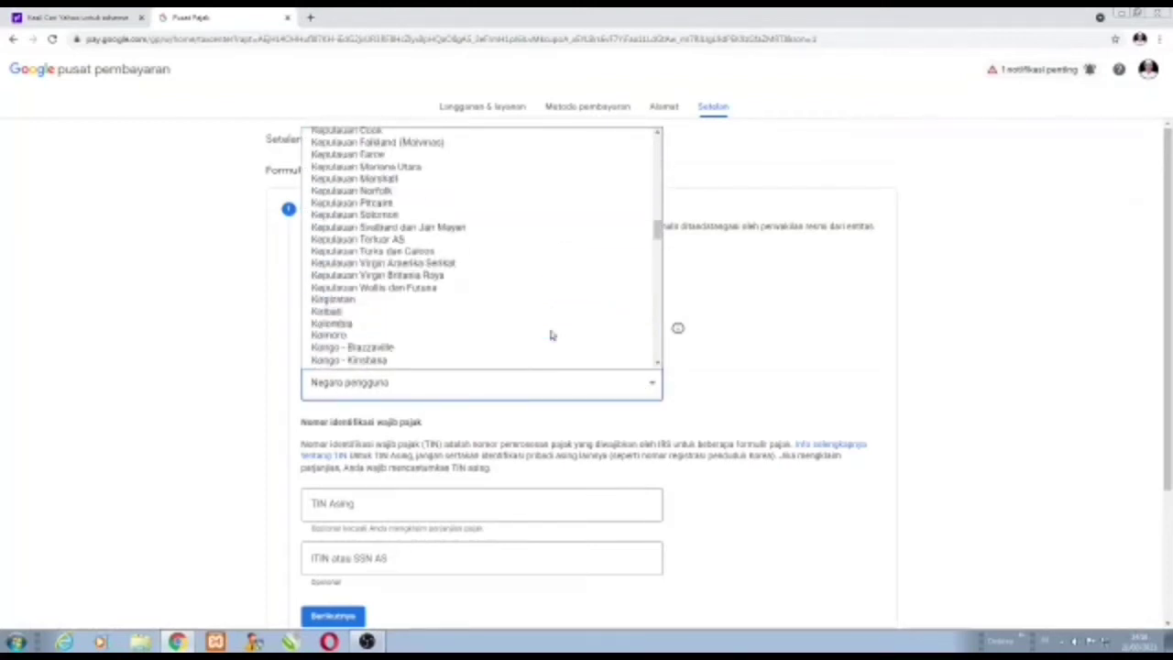
{"action": "scroll", "coordinate": [534, 320], "scroll_direction": "down", "scroll_amount": 10}
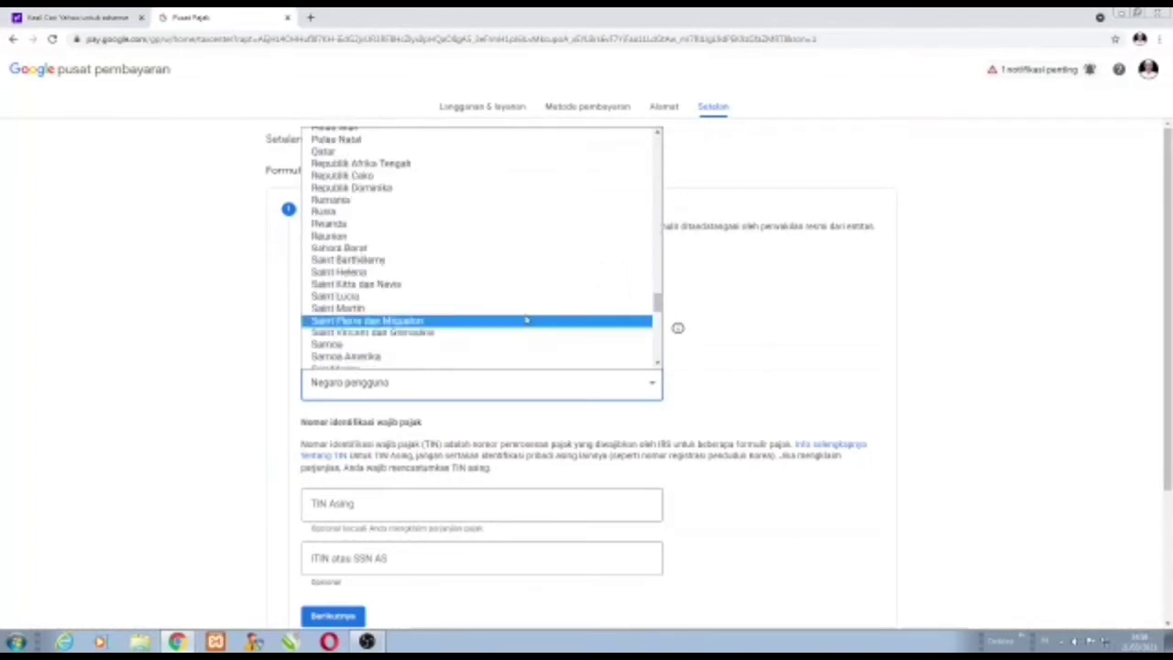
{"action": "scroll", "coordinate": [502, 314], "scroll_direction": "up", "scroll_amount": 15}
{"action": "scroll", "coordinate": [501, 314], "scroll_direction": "up", "scroll_amount": 5}
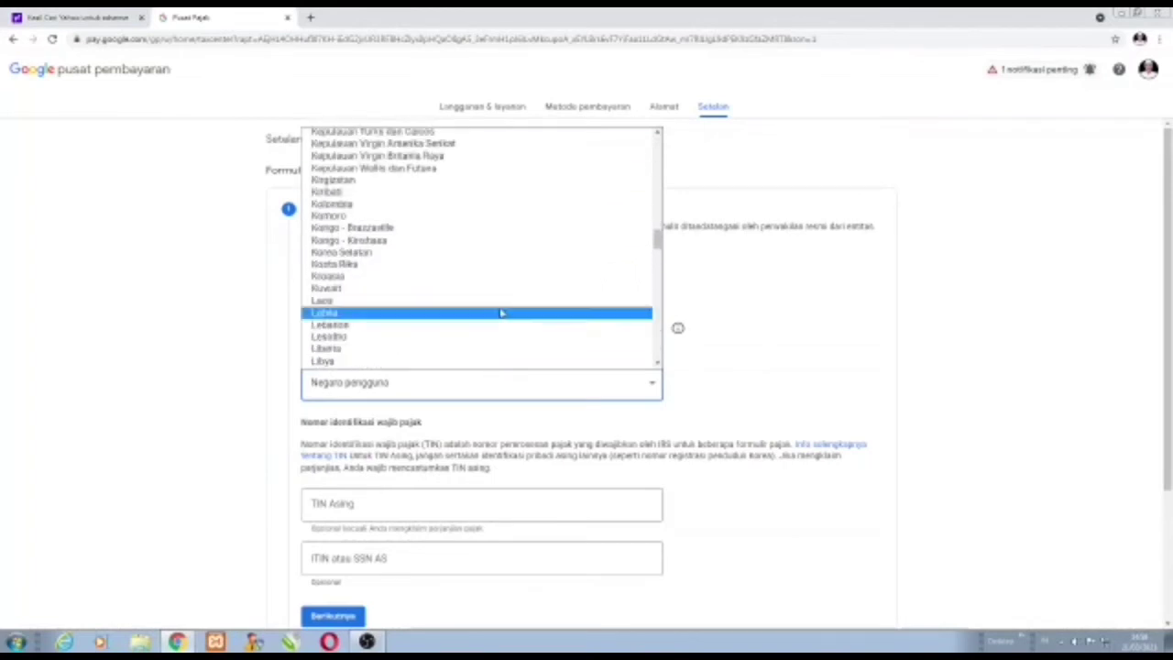
{"action": "scroll", "coordinate": [499, 313], "scroll_direction": "down", "scroll_amount": 5}
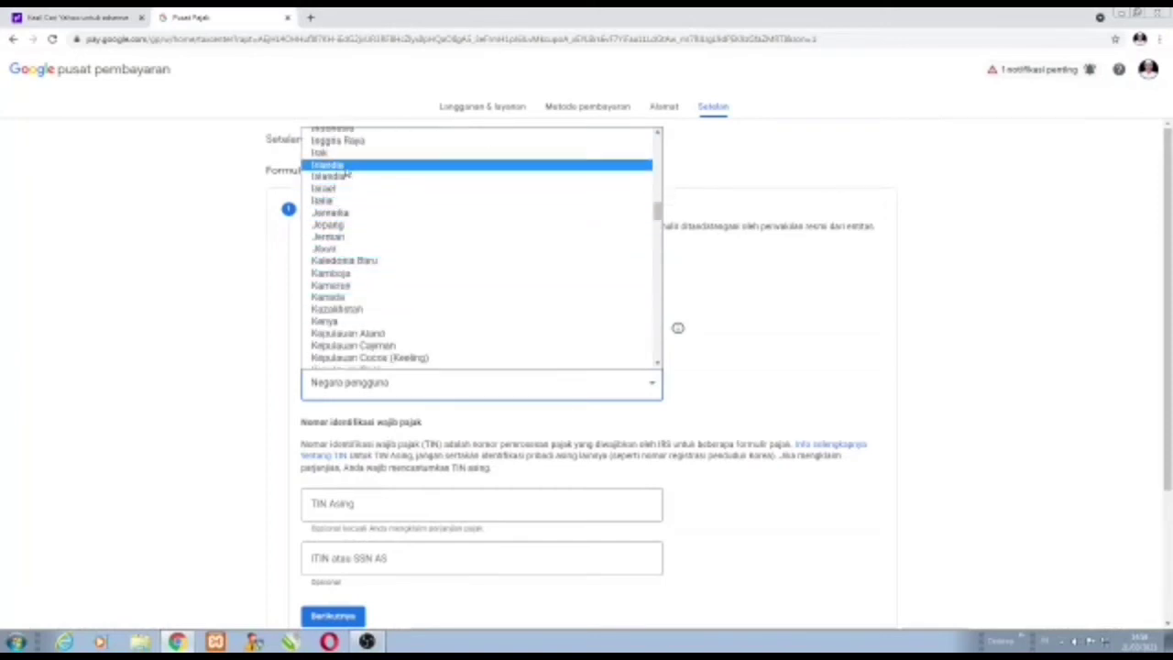
{"action": "scroll", "coordinate": [337, 174], "scroll_direction": "up", "scroll_amount": 3}
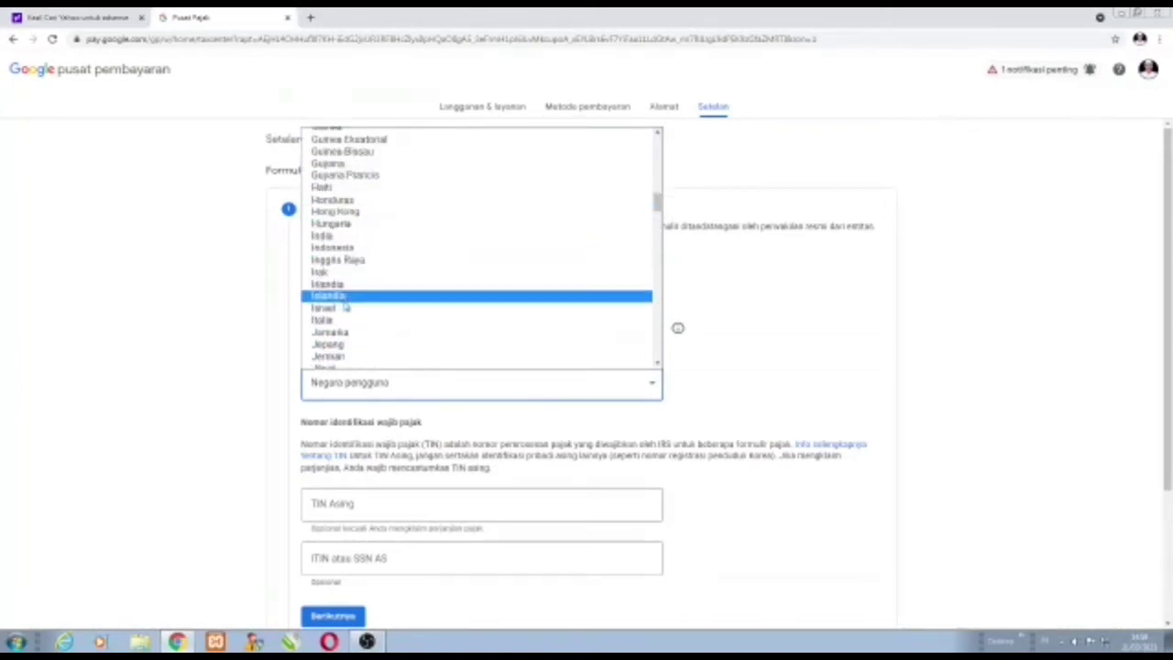
{"action": "left_click", "coordinate": [352, 251]}
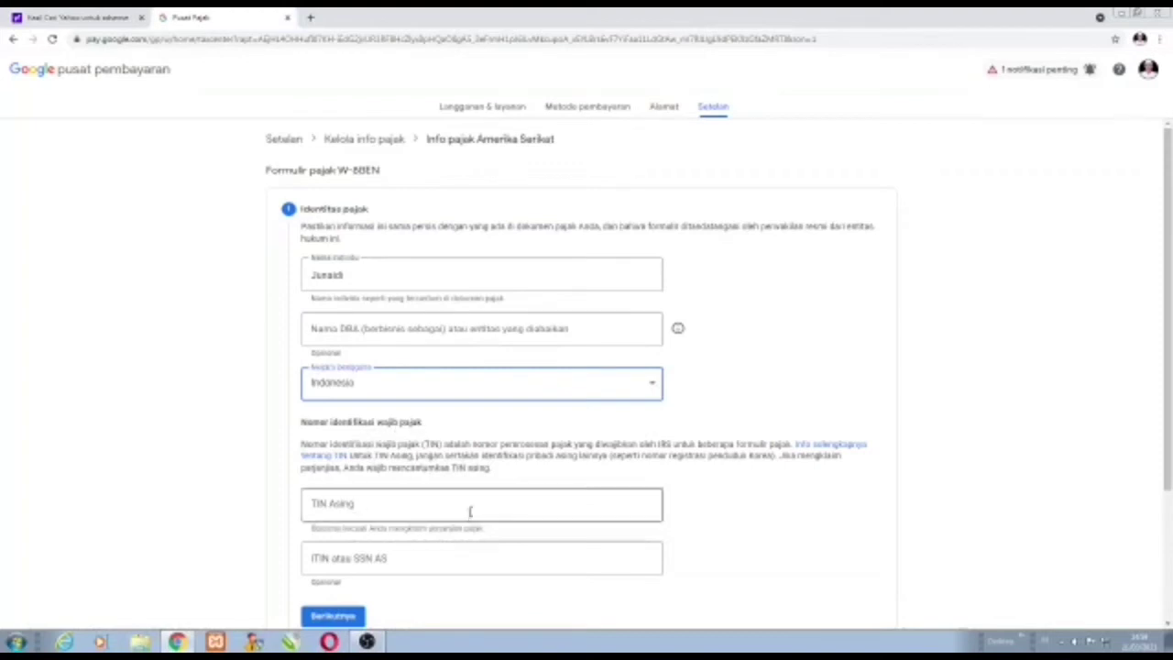
Enter the foreign tax identification number in the TIN Asing field.
{"action": "left_click", "coordinate": [319, 506]}
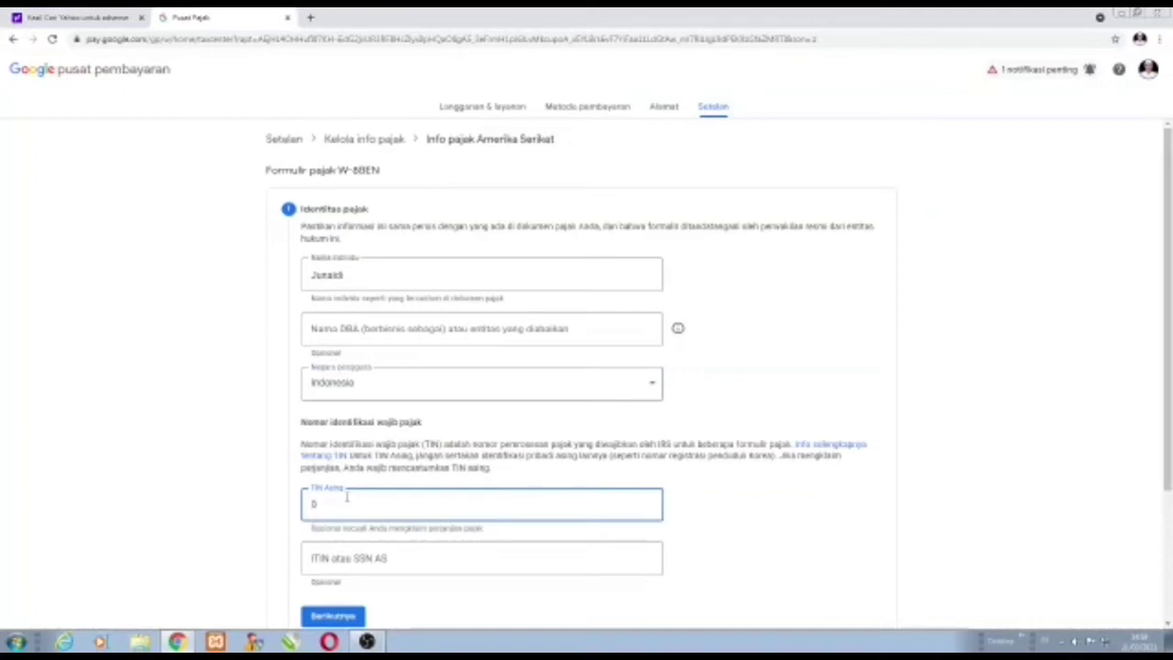
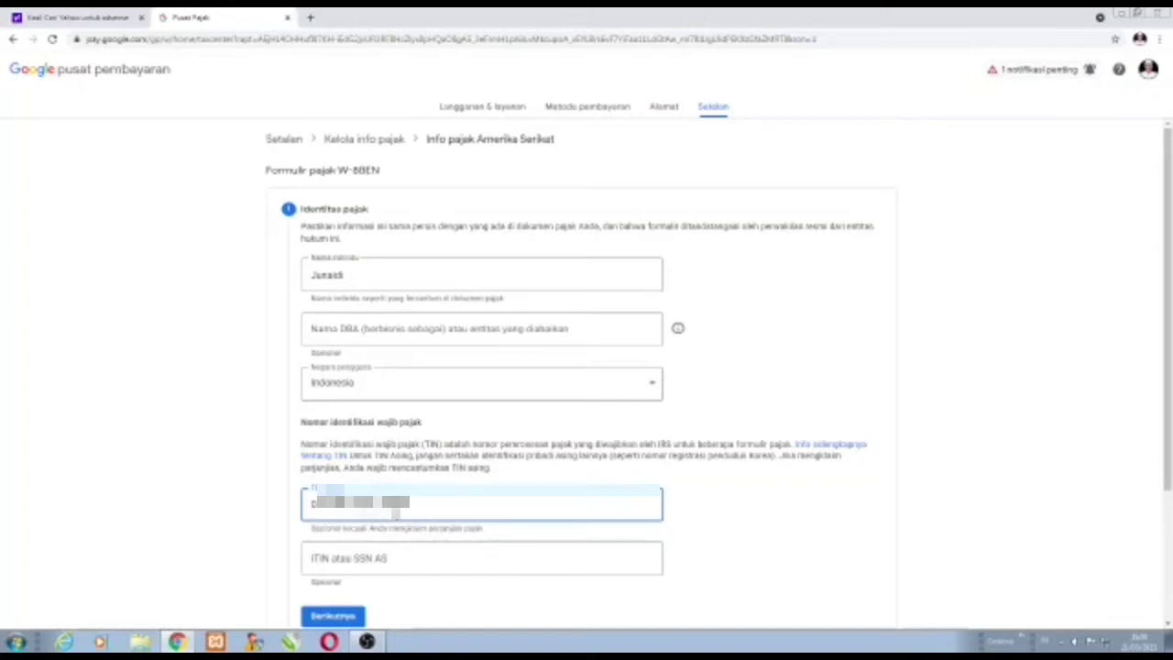
{"action": "scroll", "coordinate": [382, 554], "scroll_direction": "down", "scroll_amount": 2}
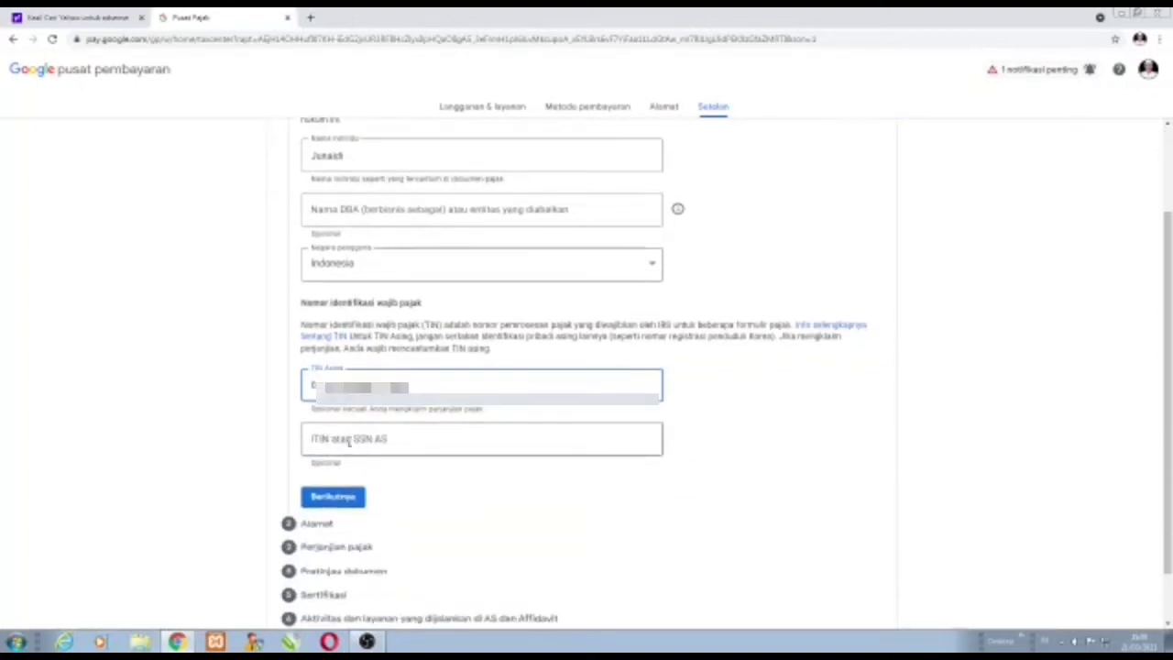
{"action": "scroll", "coordinate": [444, 481], "scroll_direction": "down", "scroll_amount": 1}
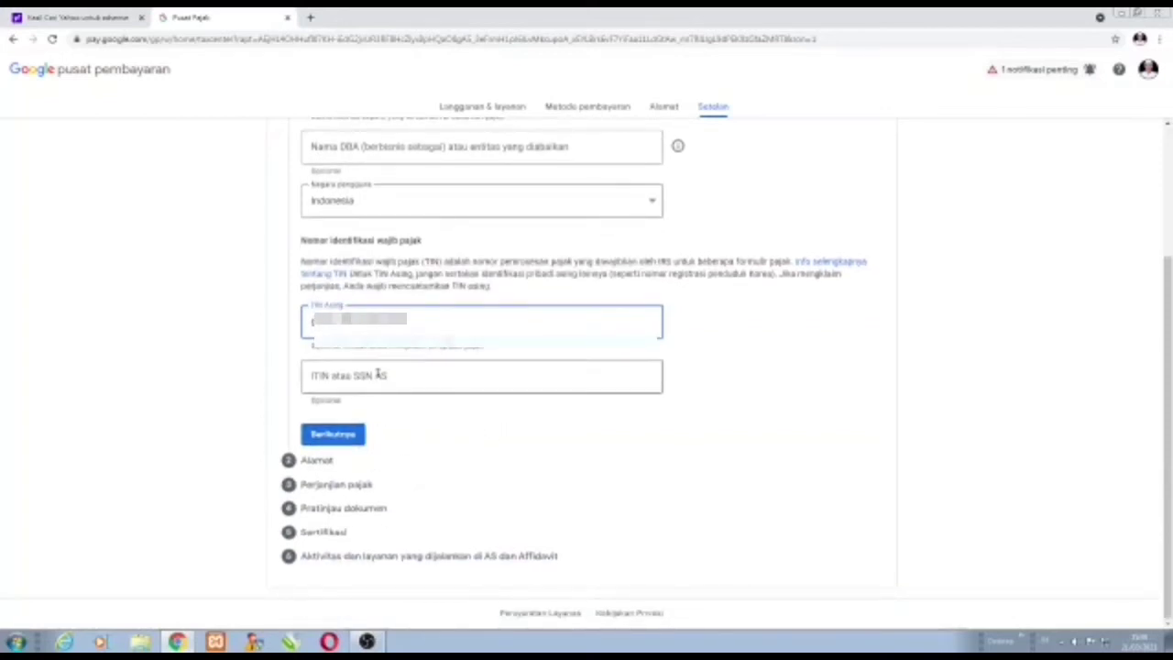
On the address step, keep Indonesia as residence country and enter the street address lines.
{"action": "left_click", "coordinate": [335, 436]}
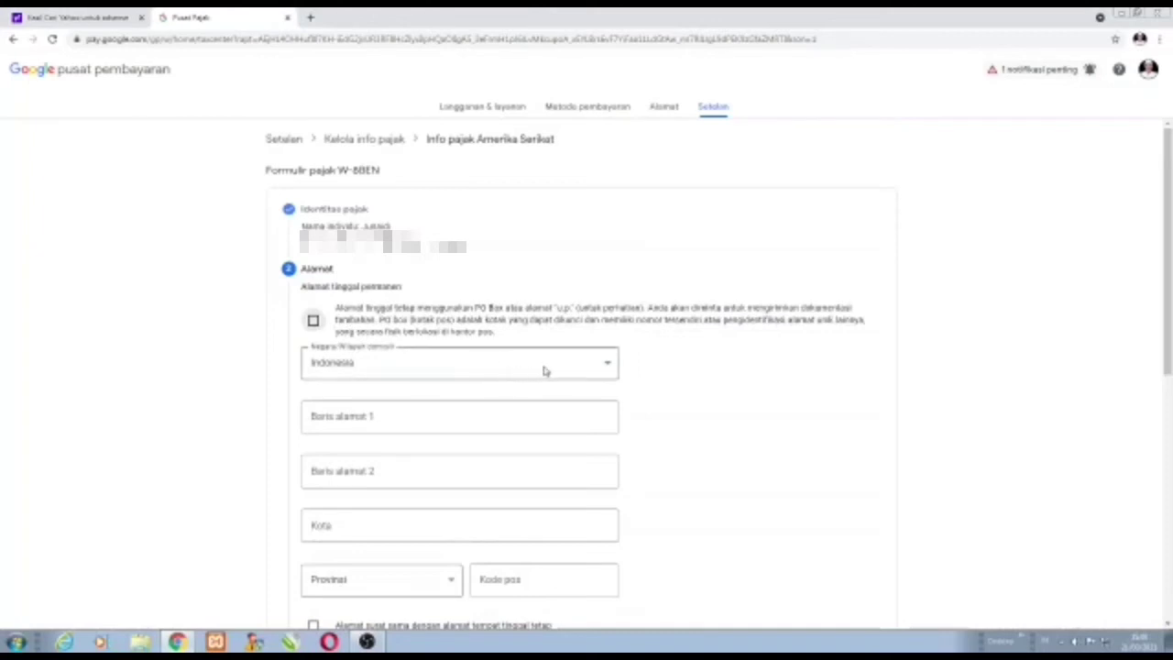
{"action": "left_click", "coordinate": [607, 366]}
{"action": "left_click", "coordinate": [383, 424]}
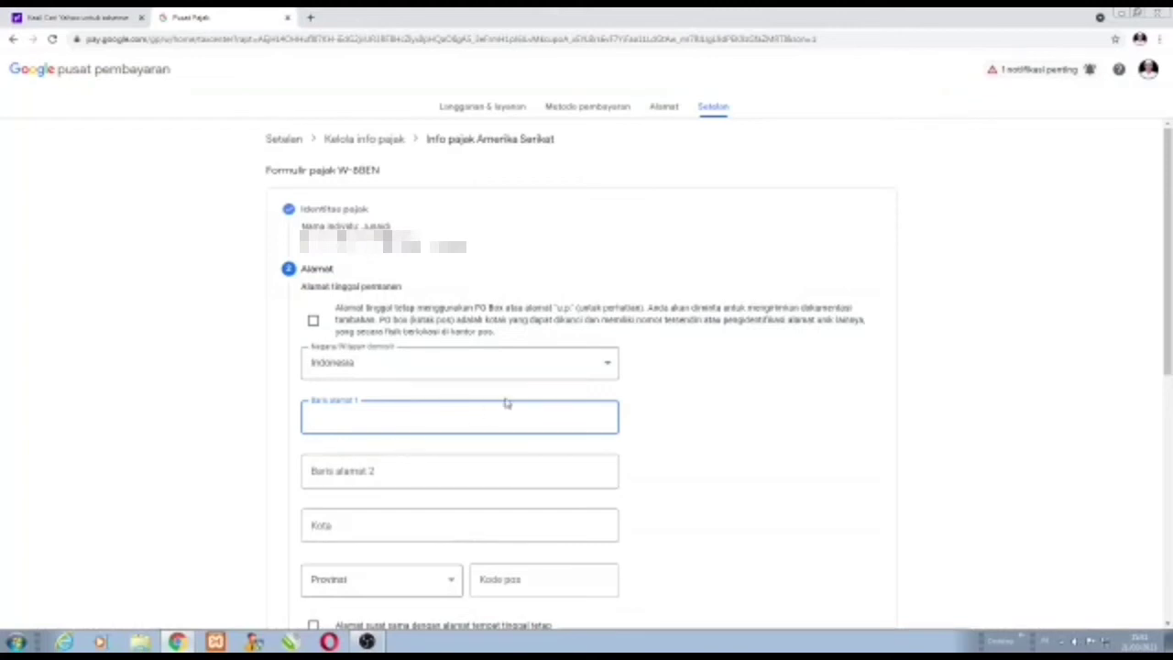
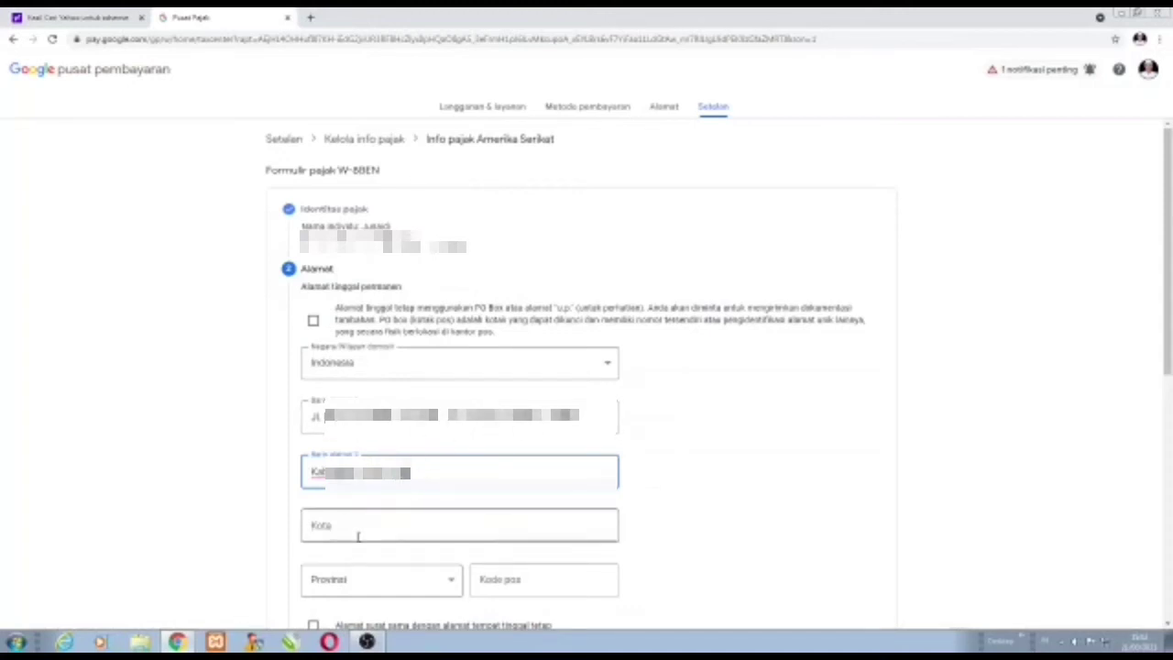
Fill in the permanent address city, choose Aceh as province, and enter the postal code.
{"action": "left_click", "coordinate": [388, 525]}
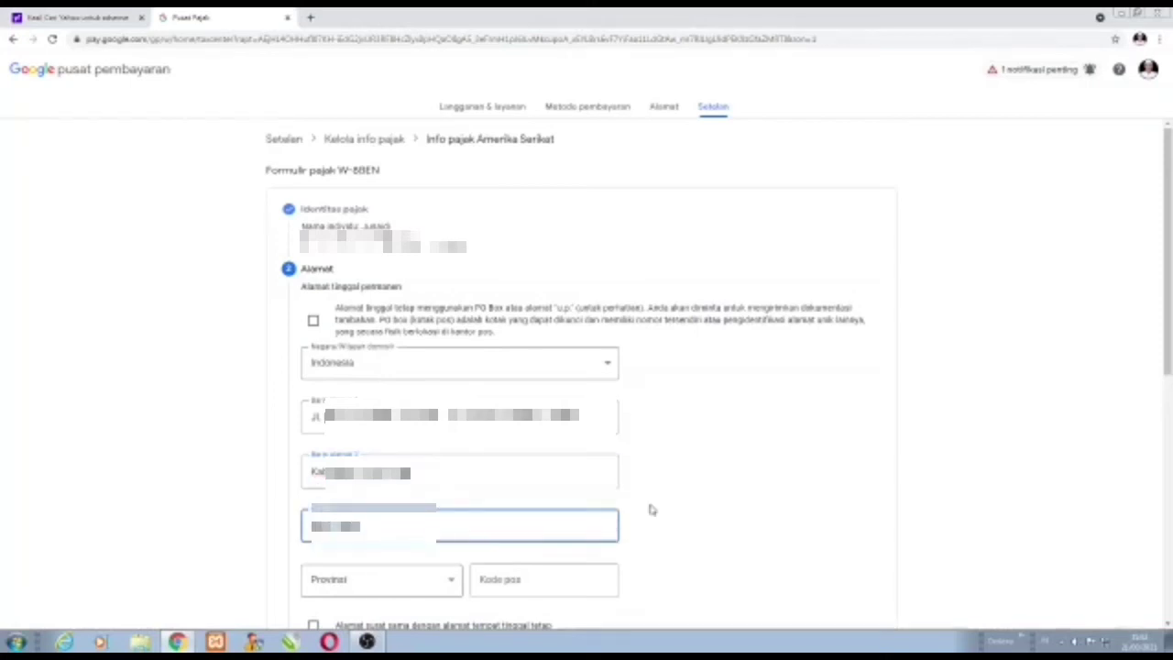
{"action": "left_click", "coordinate": [451, 583]}
{"action": "scroll", "coordinate": [404, 555], "scroll_direction": "down", "scroll_amount": 1}
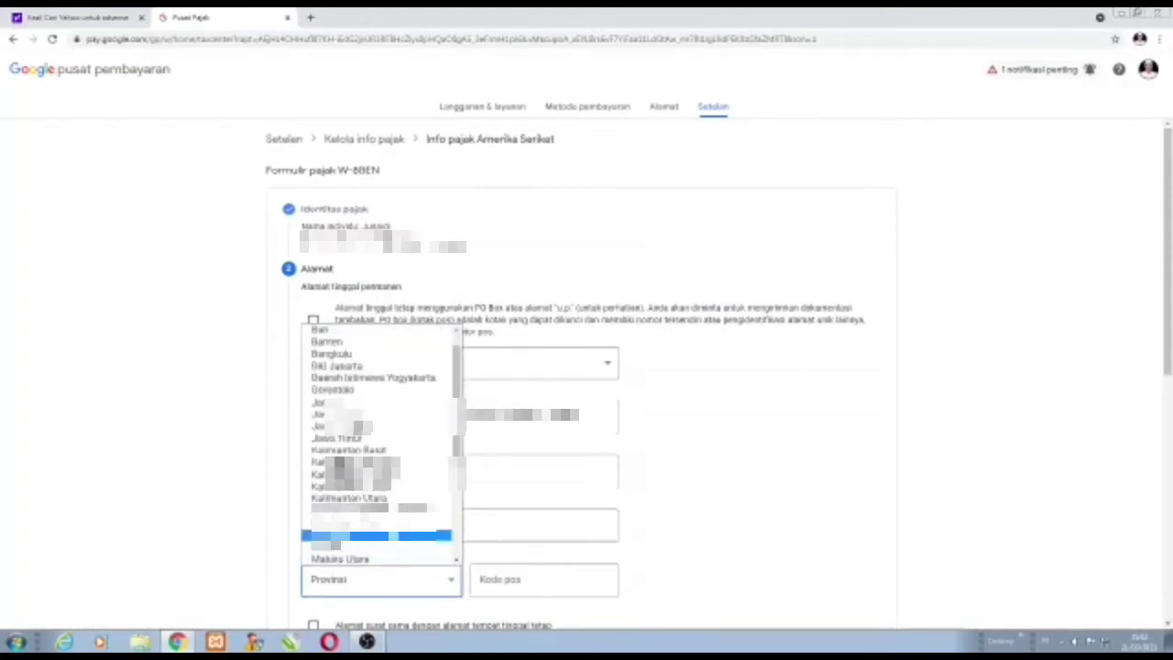
{"action": "scroll", "coordinate": [394, 449], "scroll_direction": "up", "scroll_amount": 1}
{"action": "left_click", "coordinate": [370, 343]}
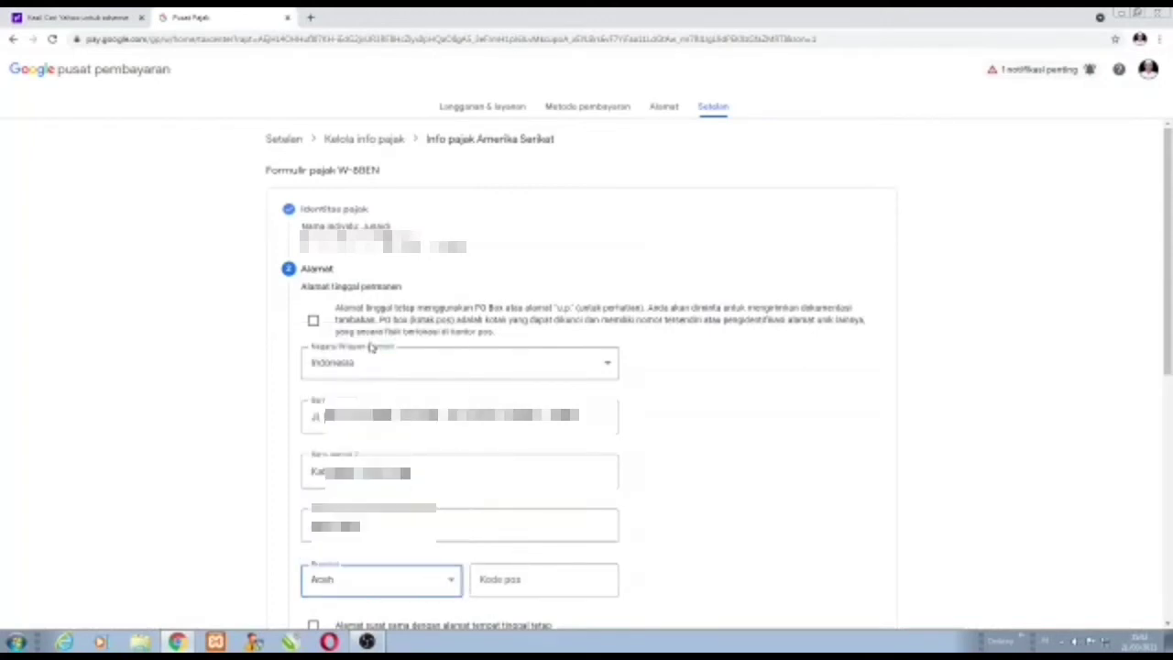
{"action": "left_click", "coordinate": [523, 582]}
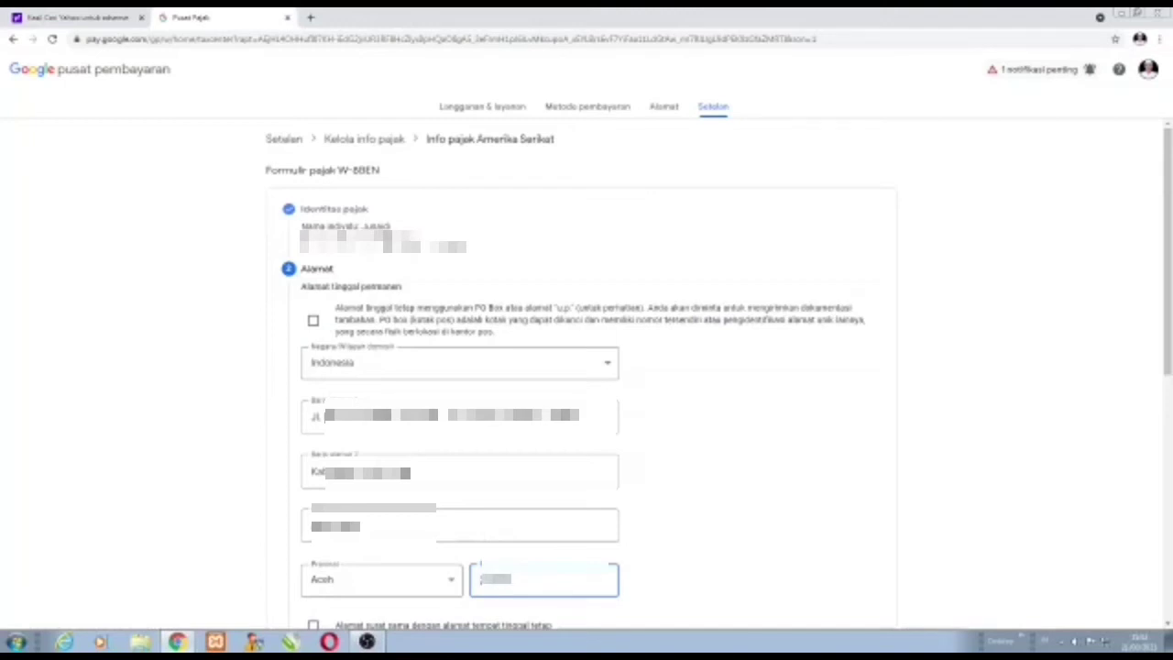
{"action": "scroll", "coordinate": [469, 598], "scroll_direction": "down", "scroll_amount": 2}
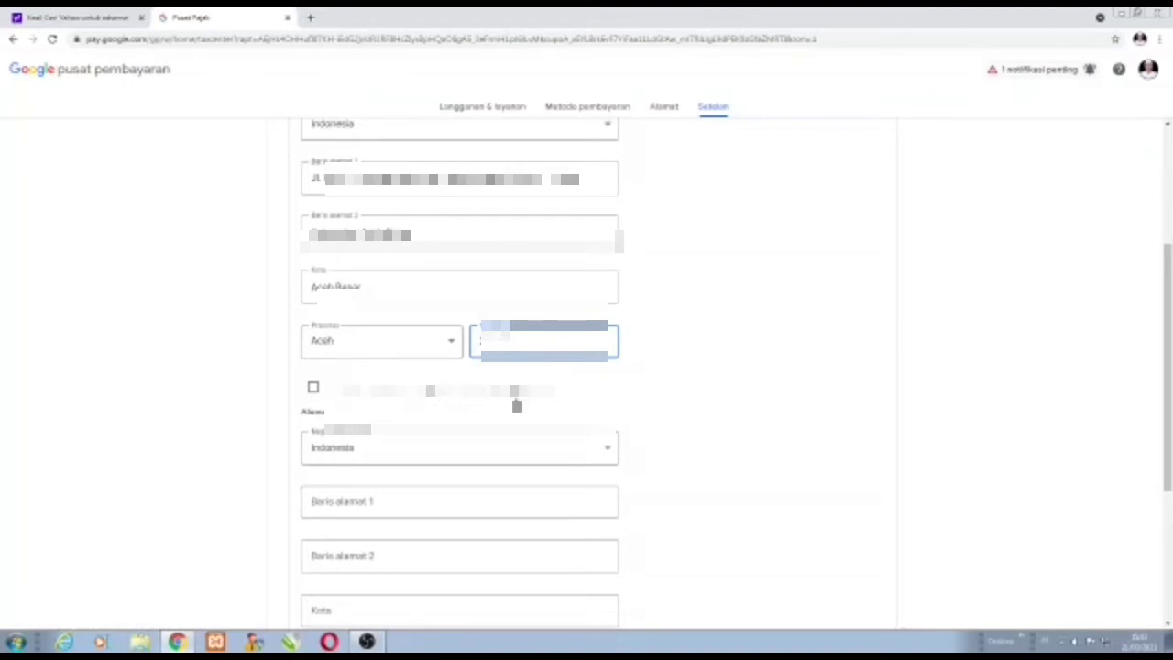
{"action": "scroll", "coordinate": [516, 406], "scroll_direction": "up", "scroll_amount": 2}
{"action": "scroll", "coordinate": [479, 406], "scroll_direction": "down", "scroll_amount": 2}
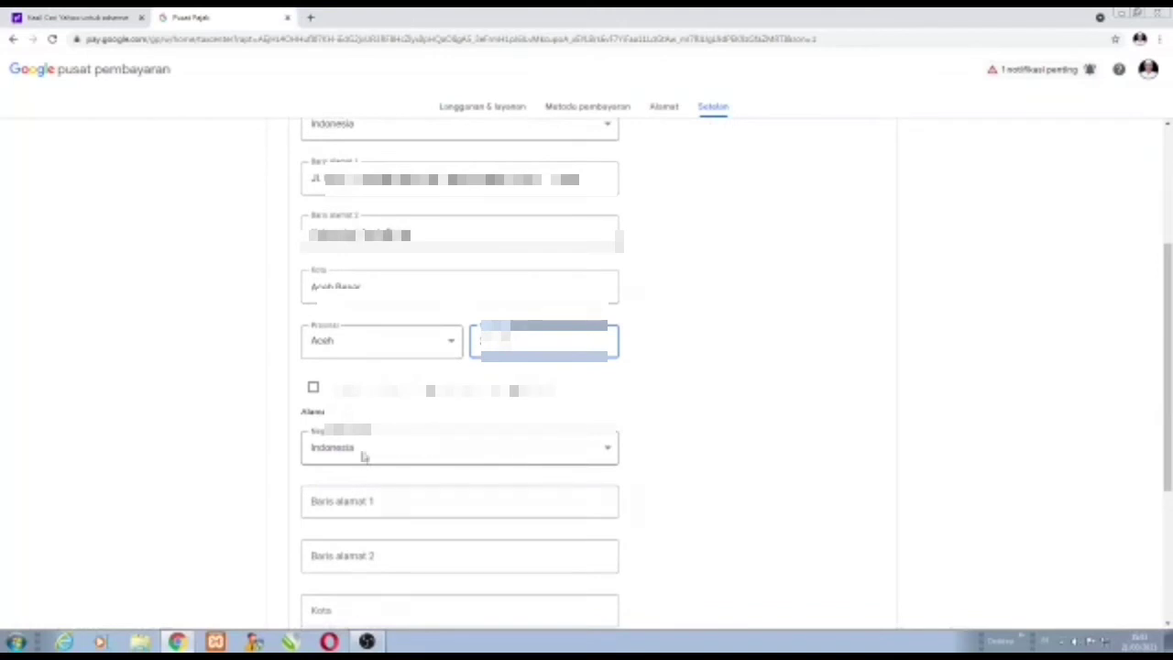
Copy both permanent street address lines into the mailing address line fields.
{"action": "left_click", "coordinate": [358, 499]}
{"action": "scroll", "coordinate": [370, 483], "scroll_direction": "up", "scroll_amount": 3}
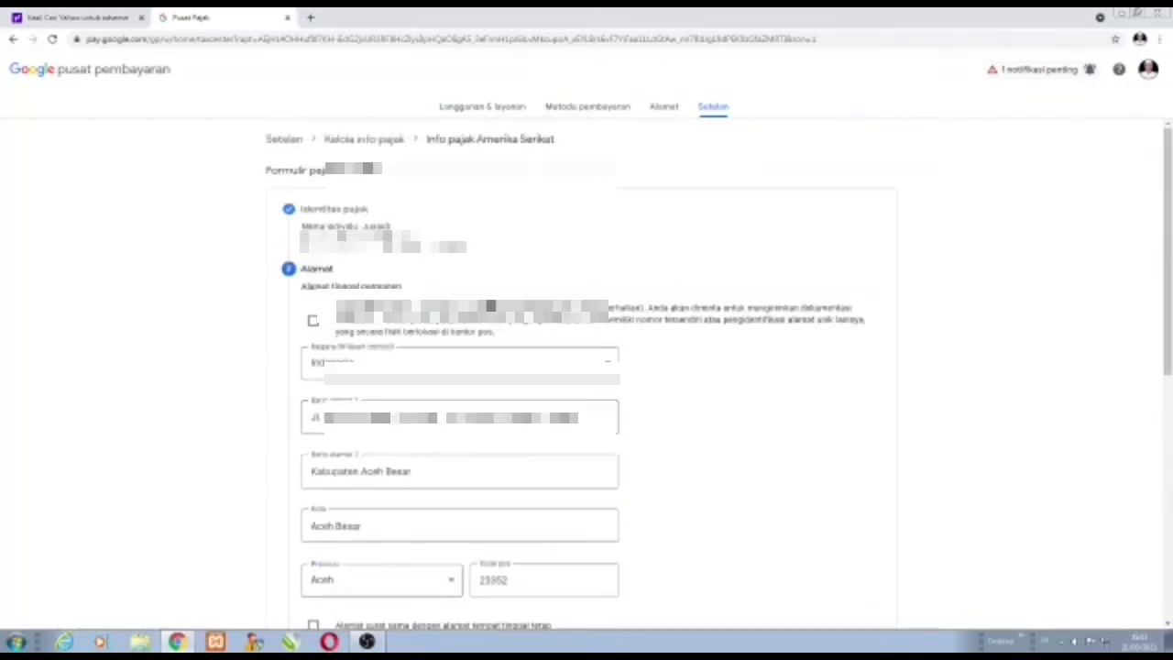
{"action": "left_click_drag", "start_coordinate": [579, 418], "coordinate": [277, 467]}
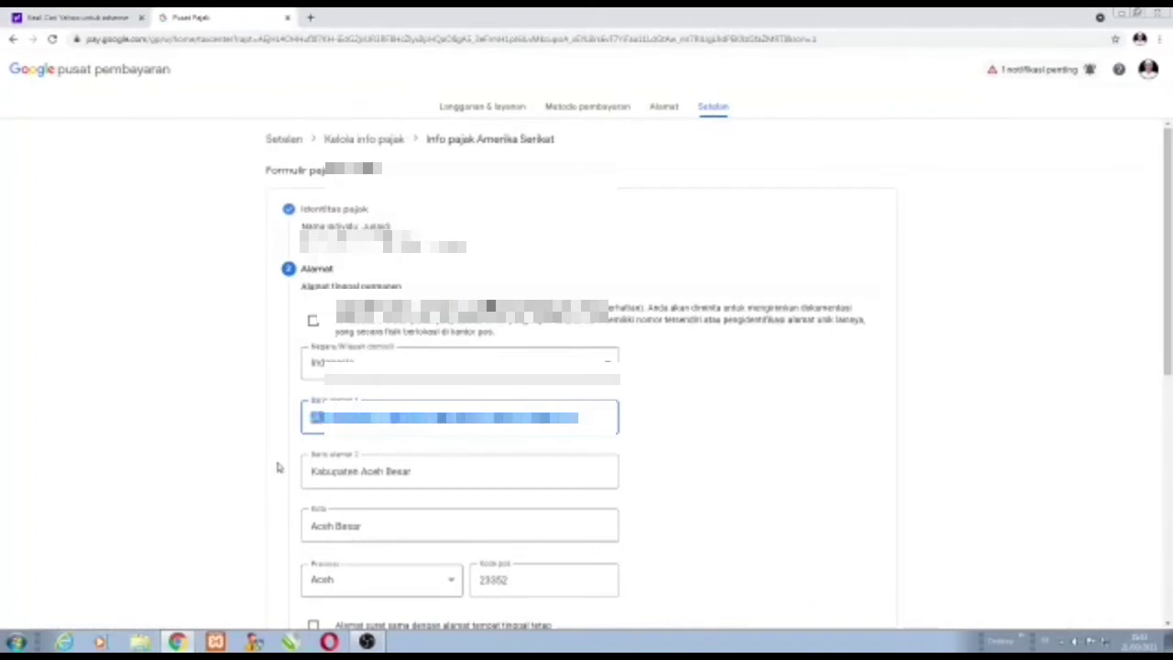
{"action": "scroll", "coordinate": [440, 518], "scroll_direction": "down", "scroll_amount": 3}
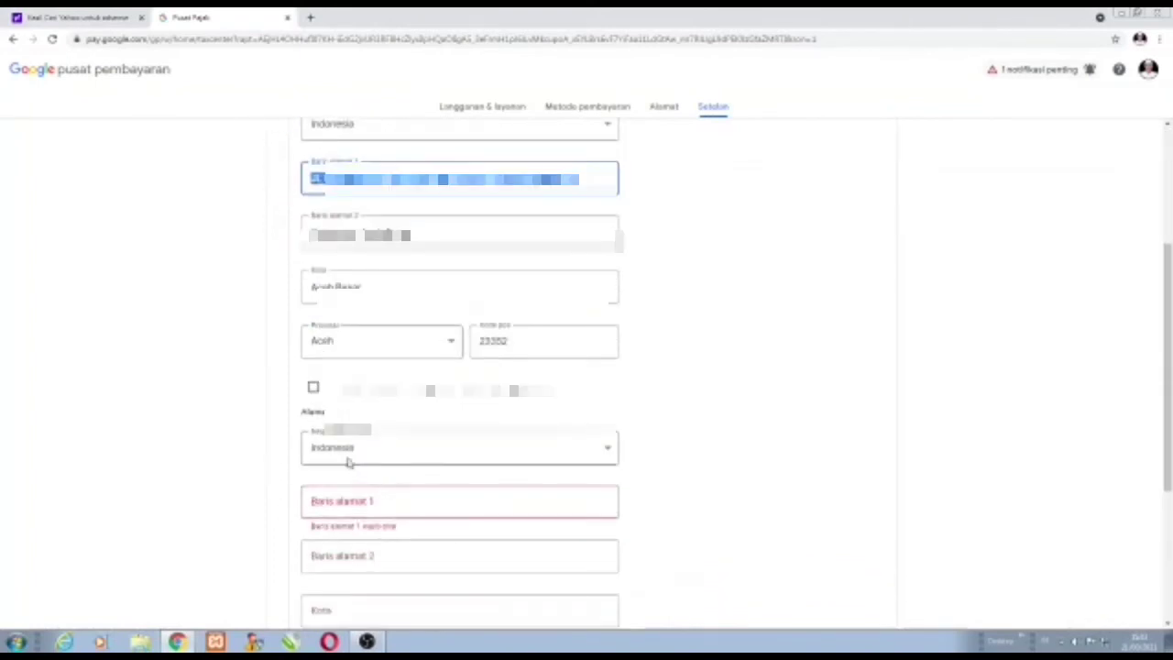
{"action": "left_click", "coordinate": [335, 502]}
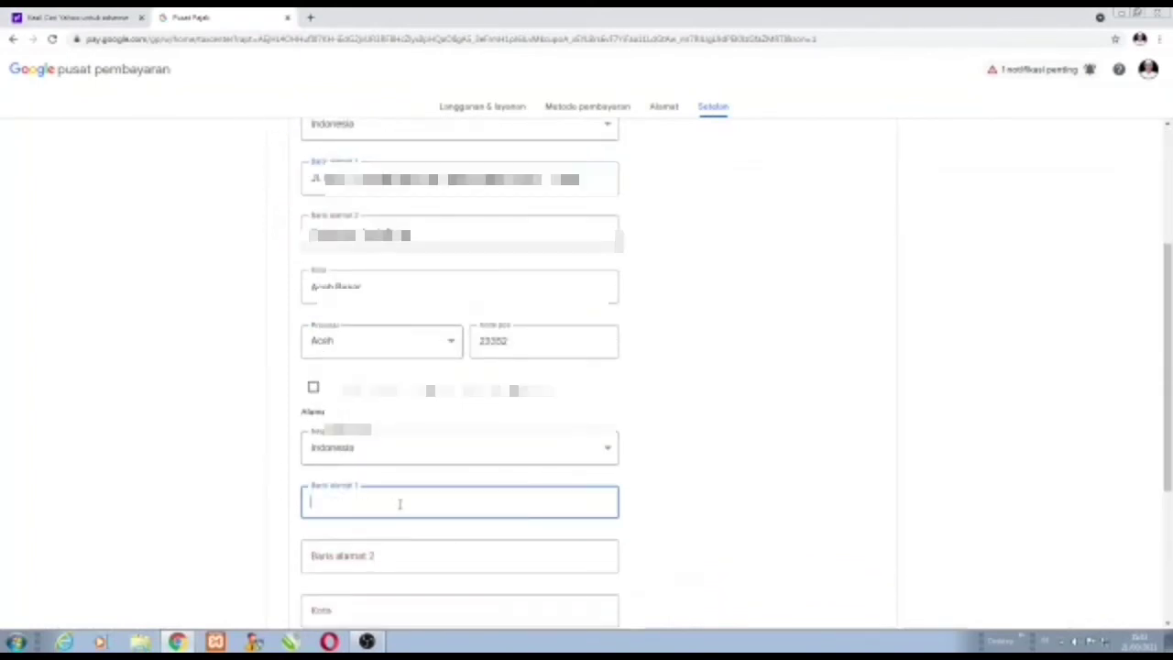
{"action": "key", "text": "ctrl+v"}
{"action": "scroll", "coordinate": [425, 498], "scroll_direction": "up", "scroll_amount": 3}
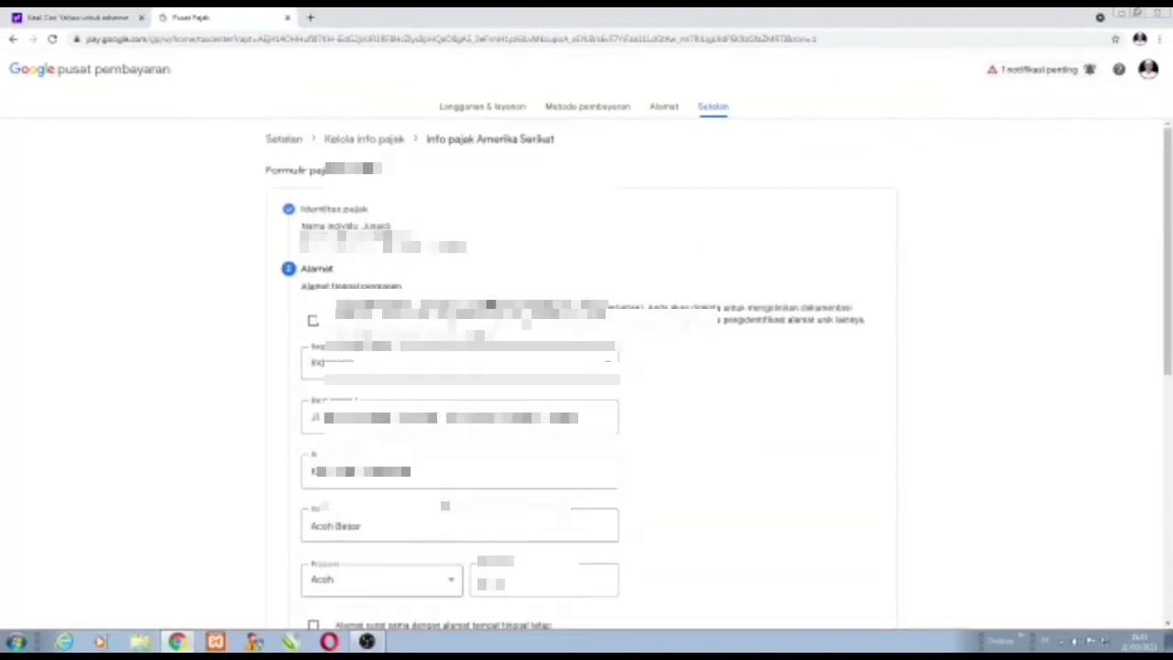
{"action": "left_click_drag", "start_coordinate": [414, 472], "coordinate": [209, 488]}
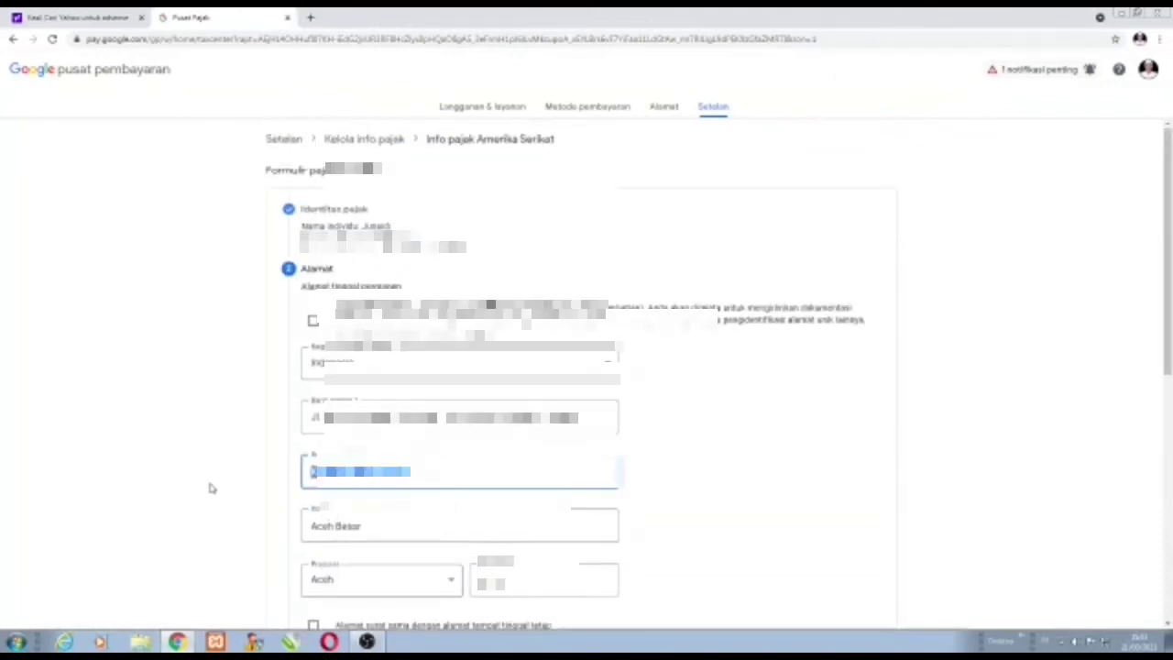
{"action": "scroll", "coordinate": [248, 523], "scroll_direction": "down", "scroll_amount": 5}
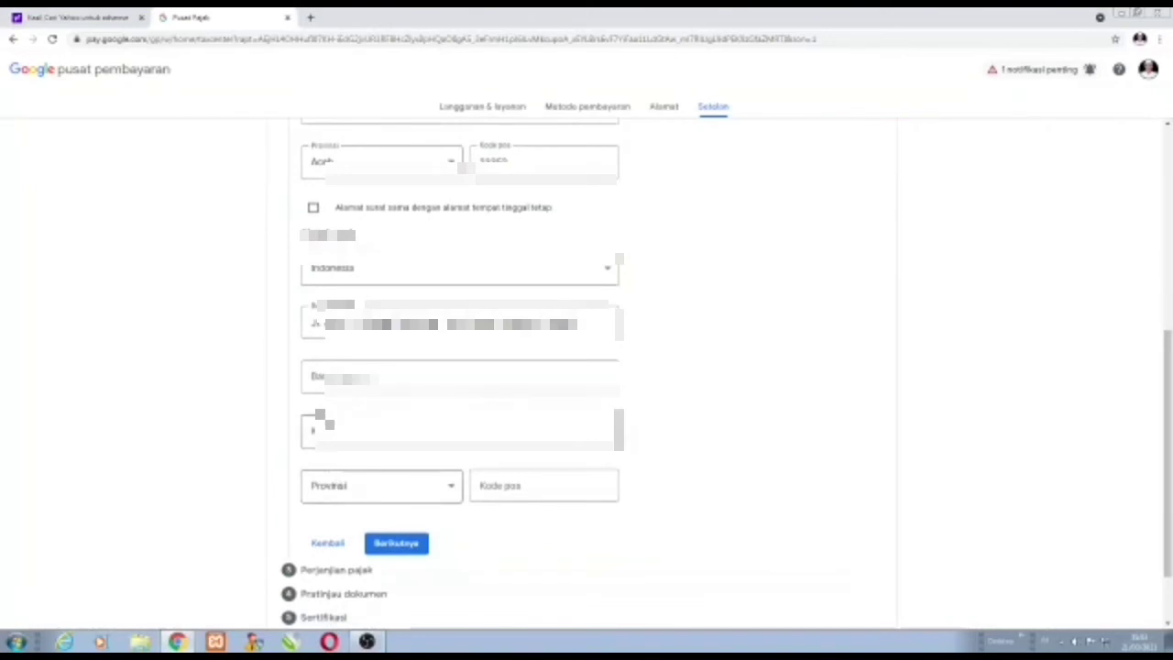
{"action": "left_click", "coordinate": [403, 379]}
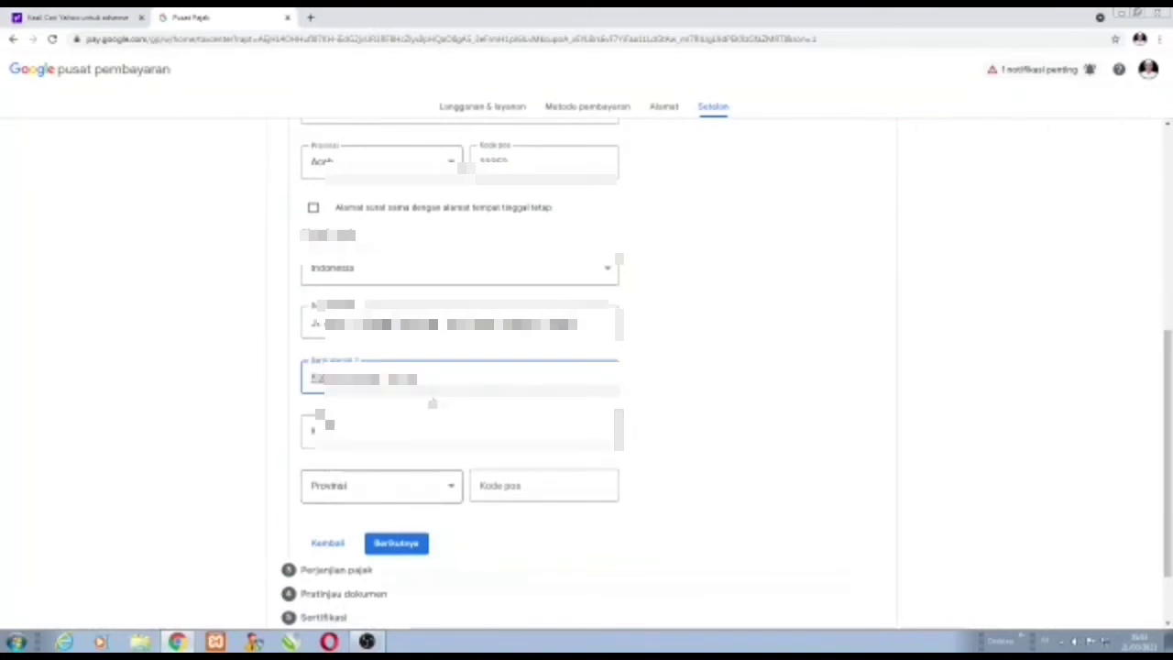
Complete the mailing address with its city, province Aceh, and the postal code.
{"action": "left_click", "coordinate": [339, 430]}
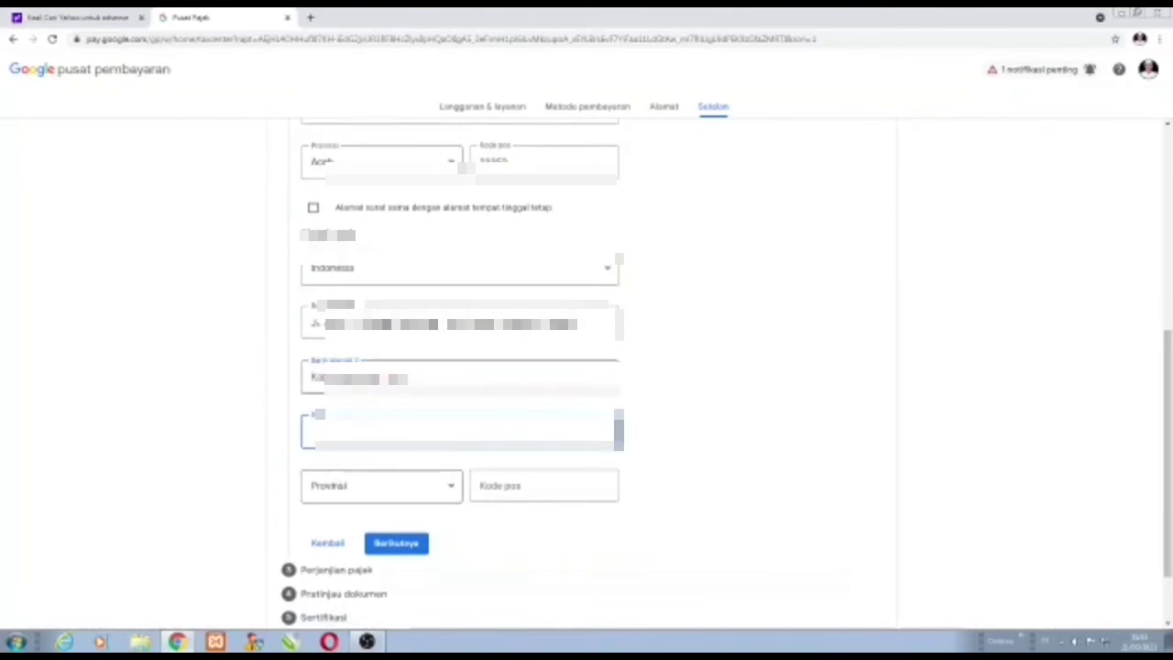
{"action": "type", "text": "Aceh Be"}
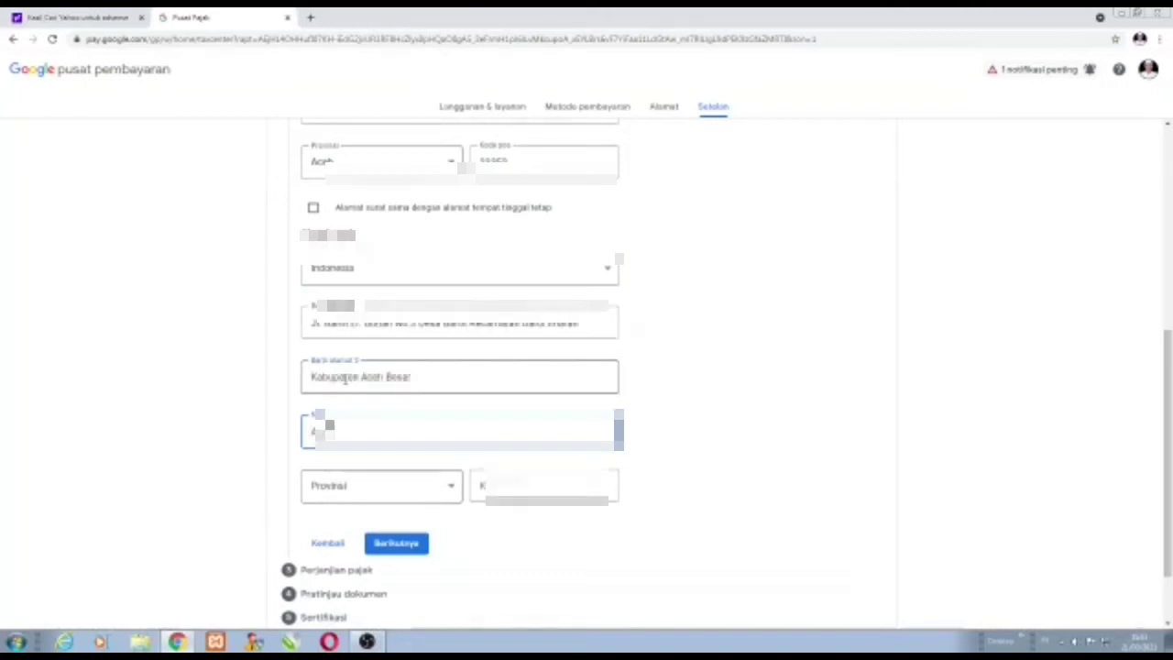
{"action": "type", "text": "sa"}
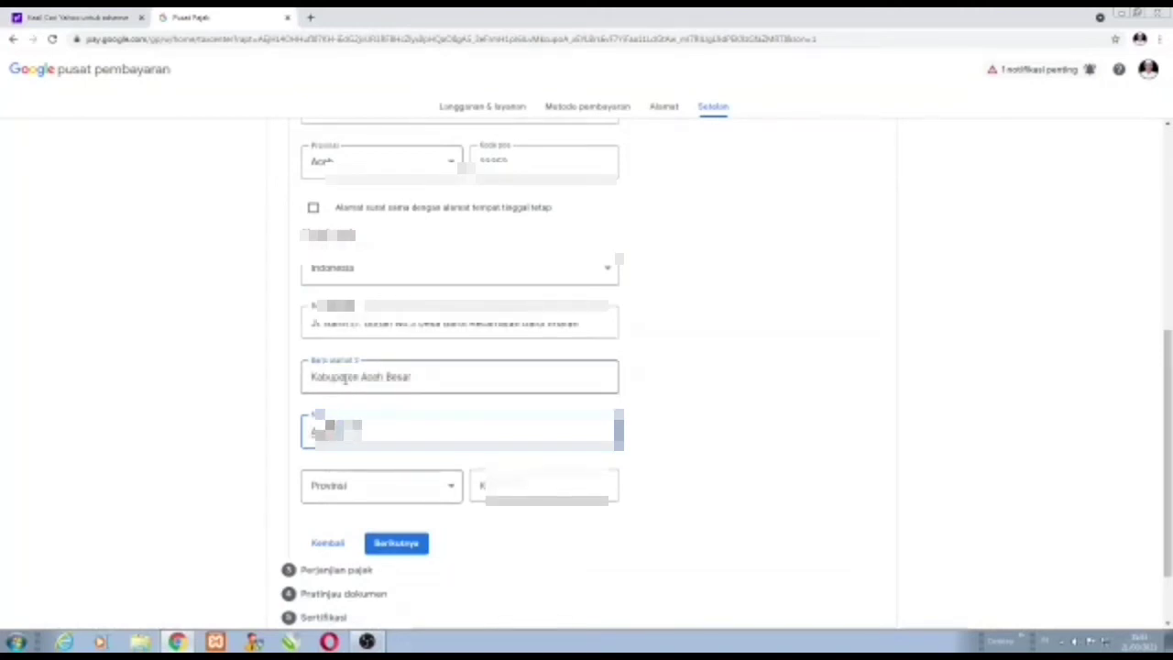
{"action": "left_click", "coordinate": [451, 488]}
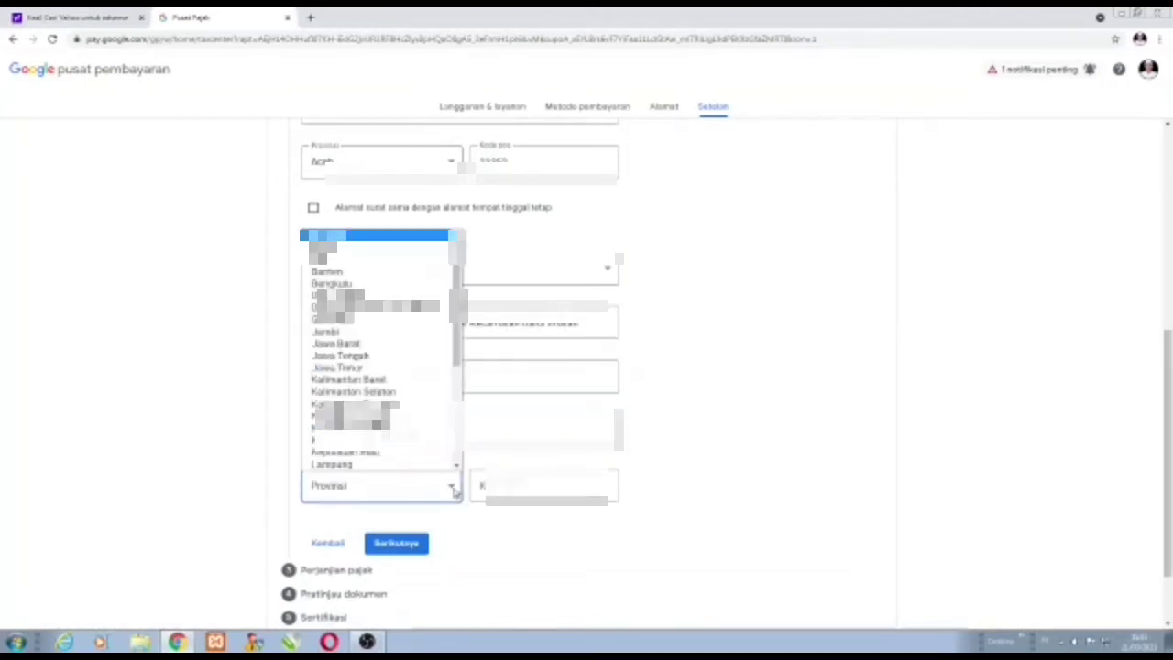
{"action": "scroll", "coordinate": [399, 394], "scroll_direction": "down", "scroll_amount": 1}
{"action": "scroll", "coordinate": [337, 255], "scroll_direction": "up", "scroll_amount": 1}
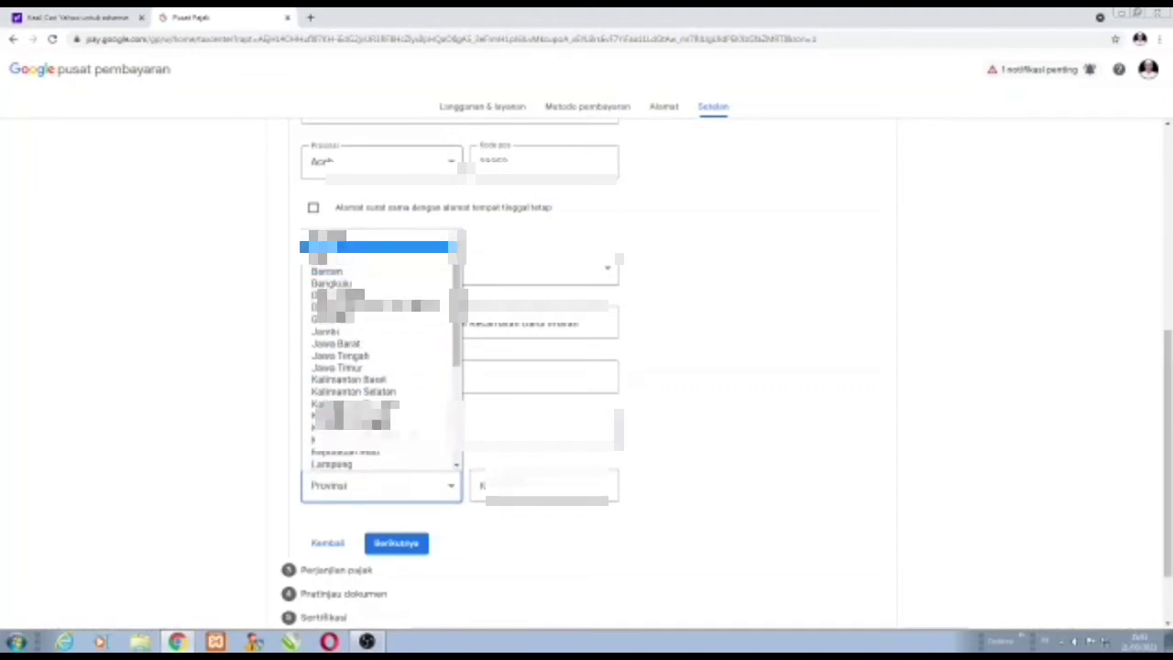
{"action": "left_click", "coordinate": [367, 246]}
{"action": "left_click", "coordinate": [518, 502]}
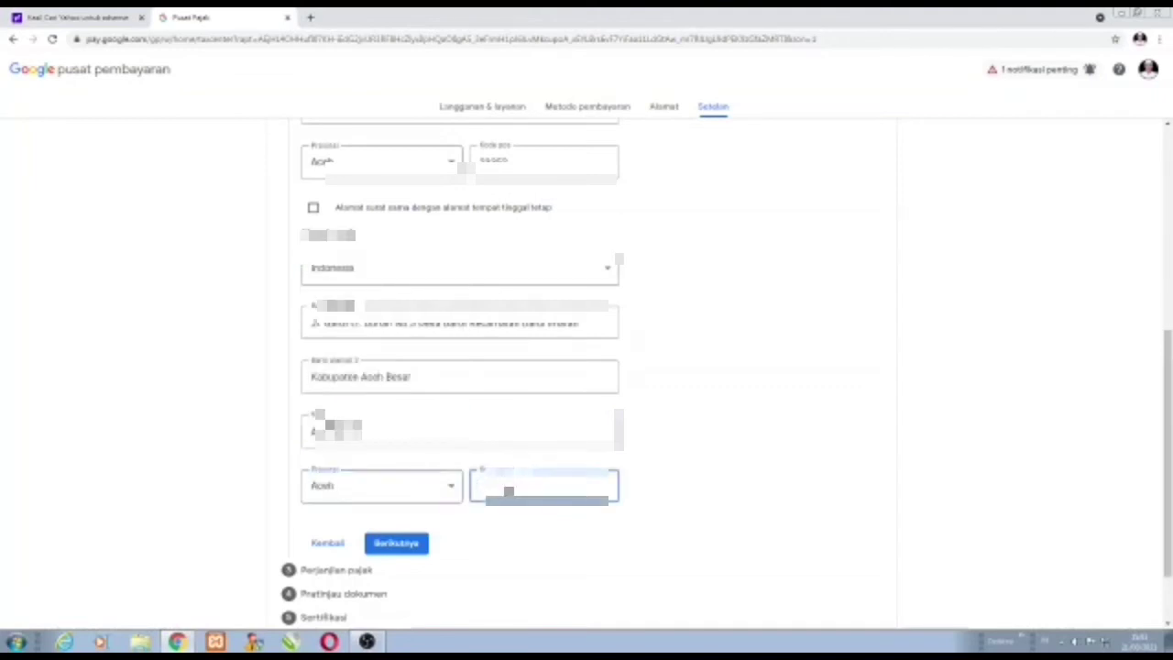
{"action": "type", "text": "2"}
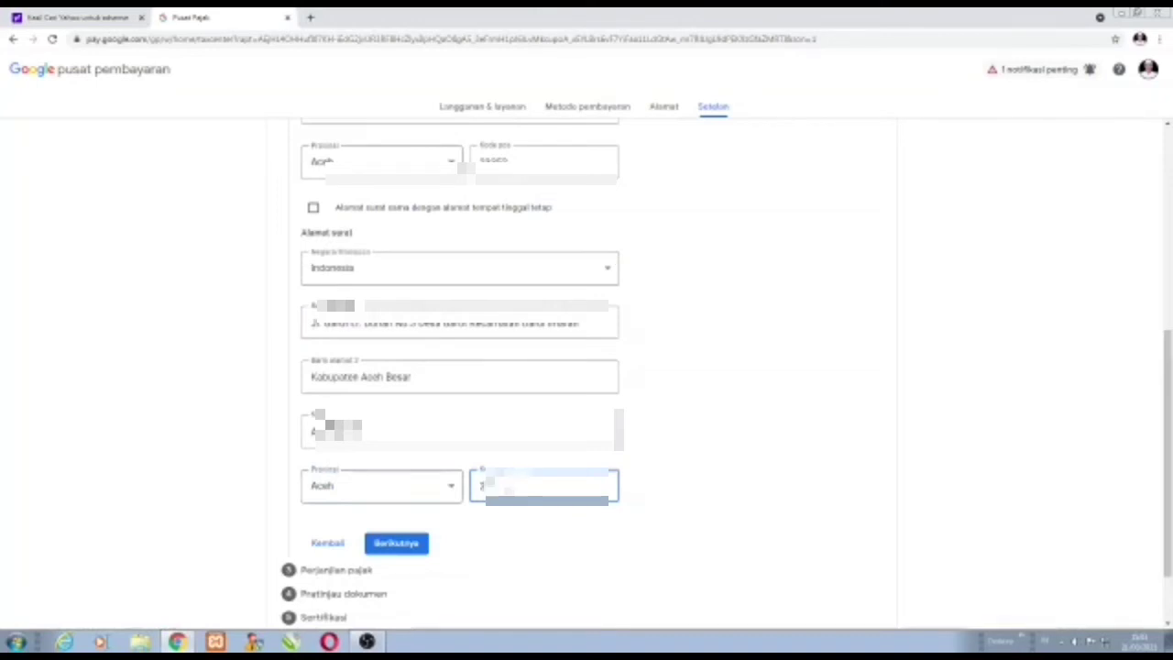
{"action": "type", "text": "3352"}
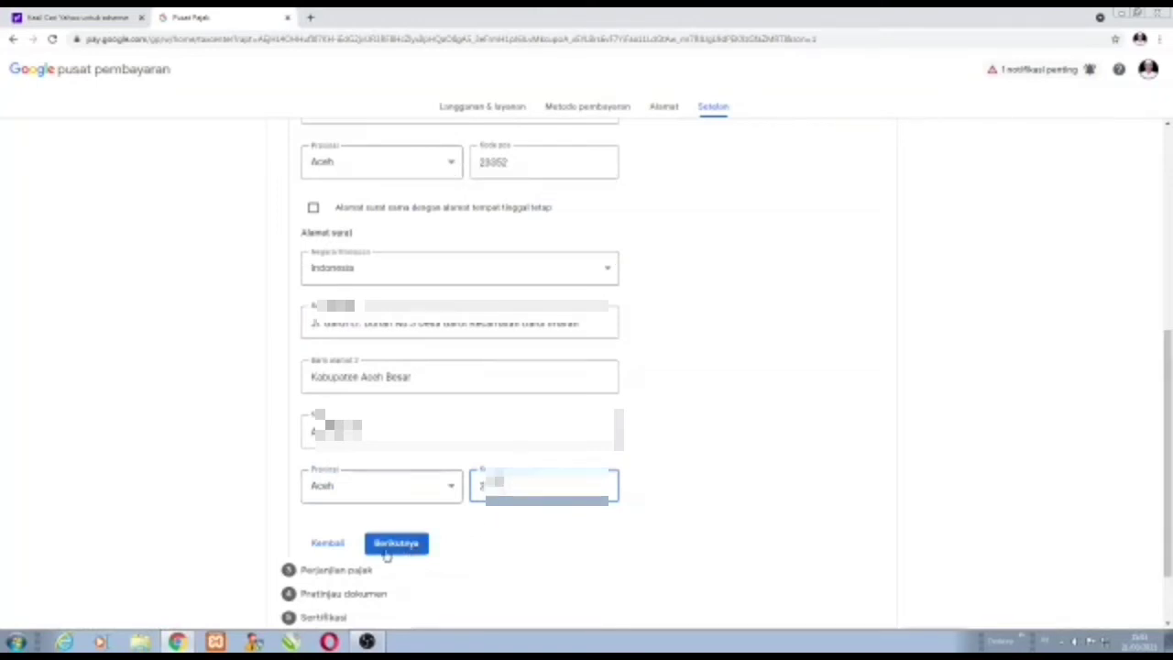
{"action": "scroll", "coordinate": [414, 528], "scroll_direction": "up", "scroll_amount": 4}
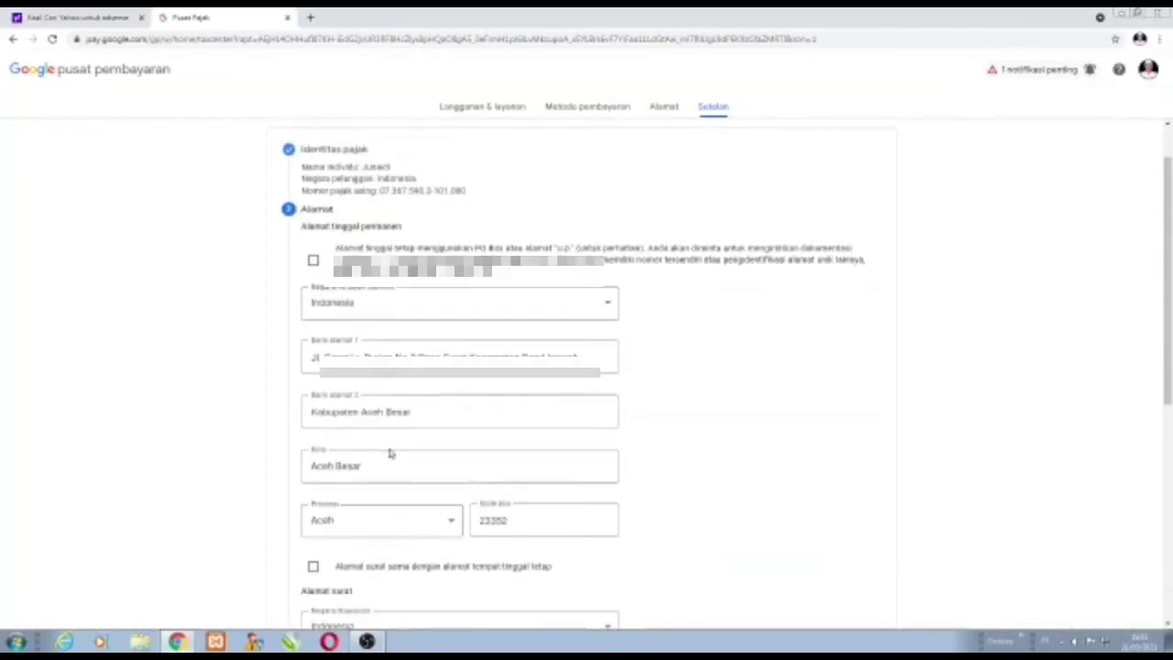
{"action": "scroll", "coordinate": [390, 451], "scroll_direction": "down", "scroll_amount": 2}
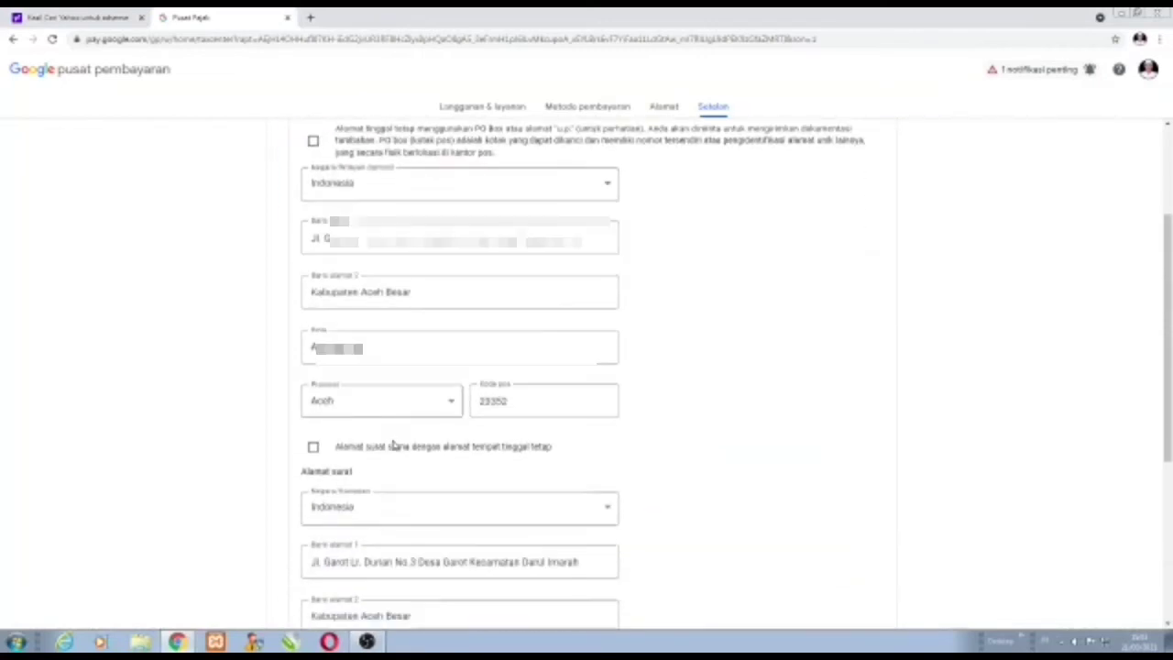
{"action": "scroll", "coordinate": [394, 449], "scroll_direction": "down", "scroll_amount": 3}
{"action": "scroll", "coordinate": [394, 453], "scroll_direction": "up", "scroll_amount": 3}
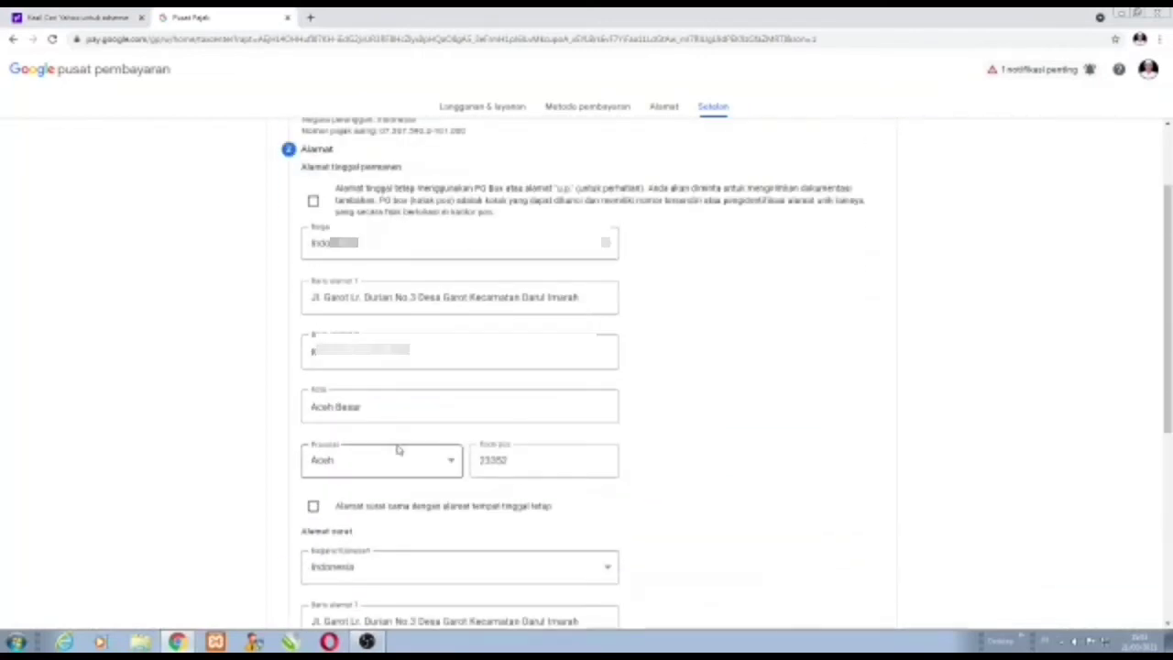
{"action": "scroll", "coordinate": [397, 449], "scroll_direction": "down", "scroll_amount": 4}
Answer Tidak under Perjanjian pajak and continue to the Pratinjau dokumen step.
{"action": "left_click", "coordinate": [396, 458]}
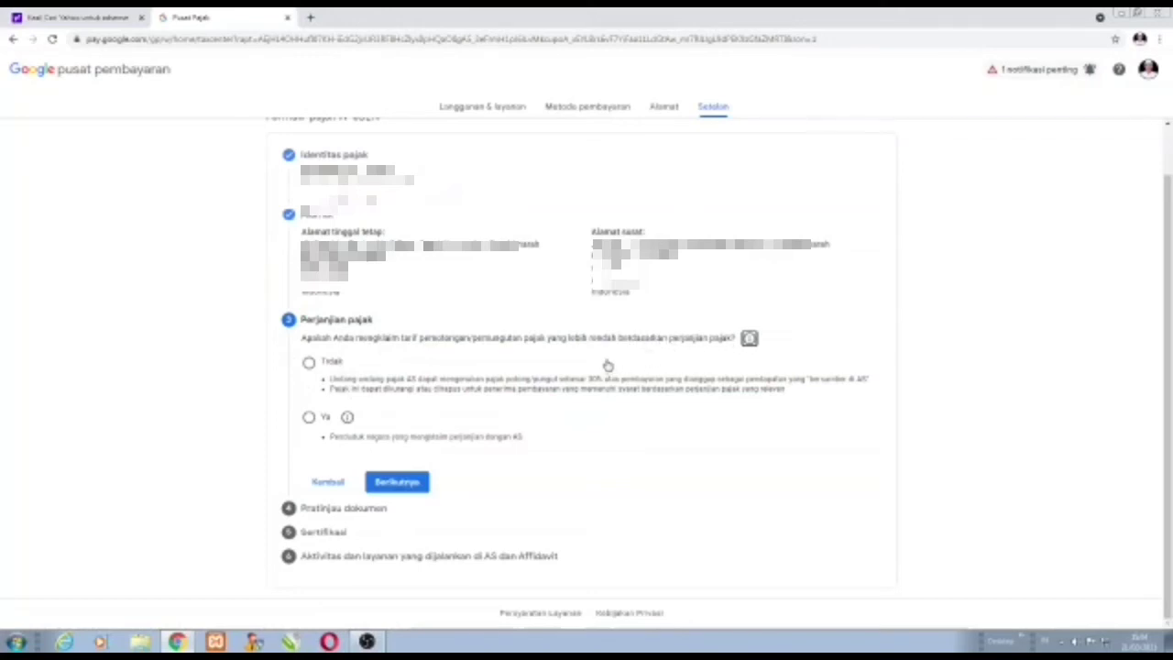
{"action": "left_click", "coordinate": [309, 364]}
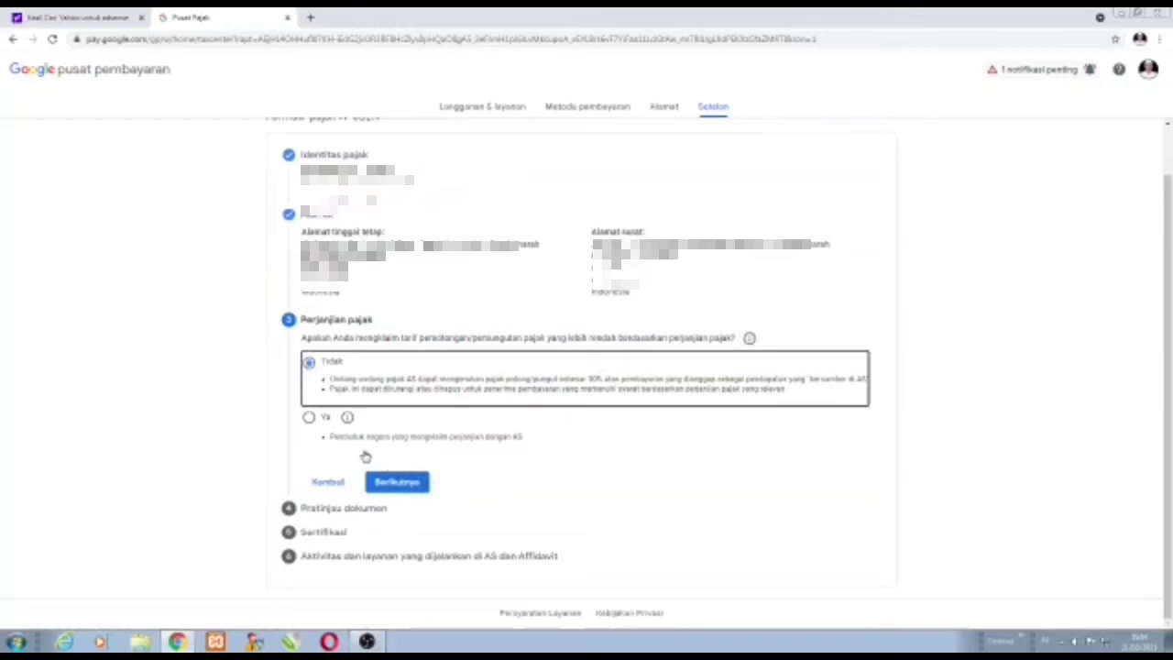
{"action": "left_click", "coordinate": [399, 483]}
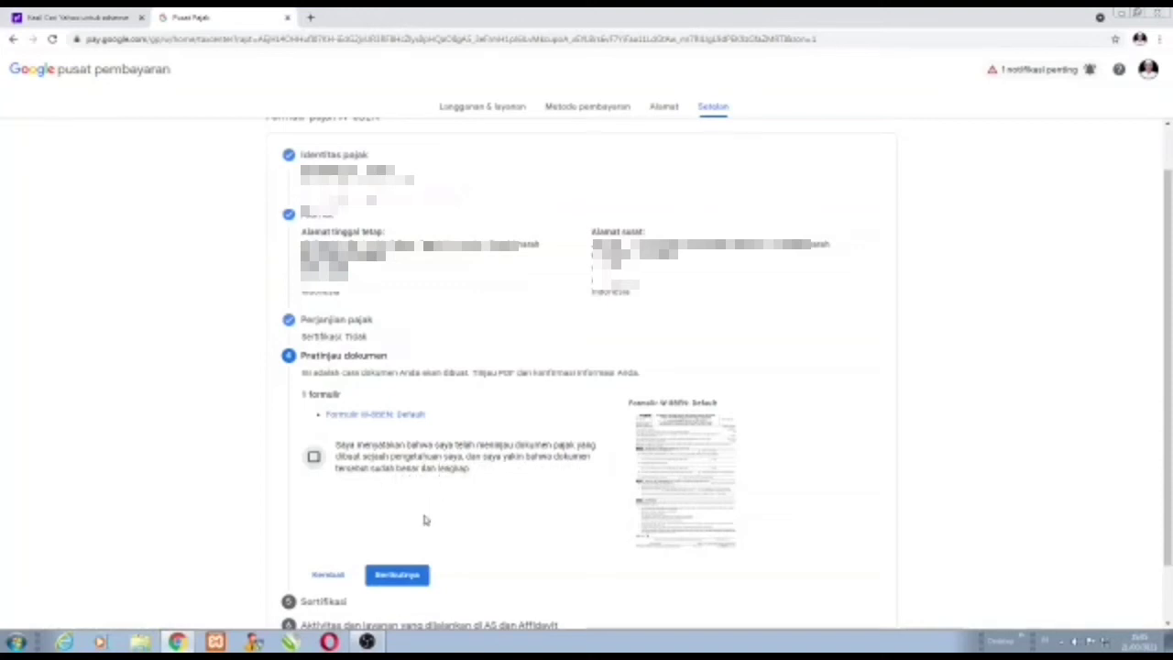
Tick the Pratinjau dokumen review confirmation checkbox and advance to the Sertifikasi step.
{"action": "scroll", "coordinate": [424, 519], "scroll_direction": "down", "scroll_amount": 2}
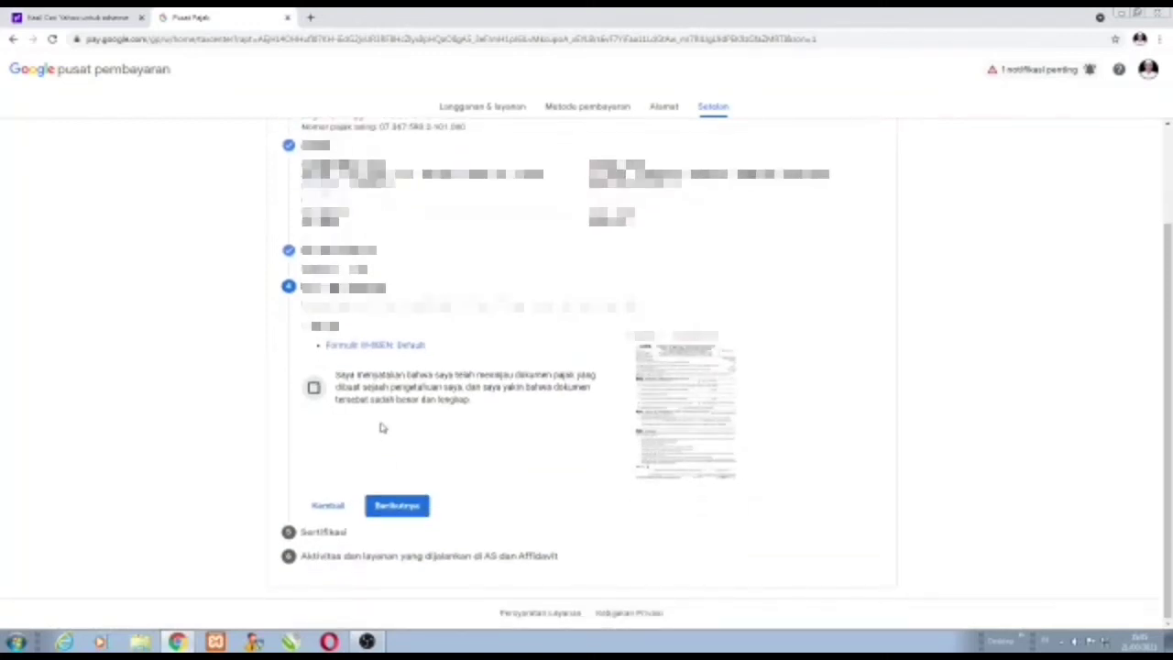
{"action": "scroll", "coordinate": [383, 431], "scroll_direction": "up", "scroll_amount": 2}
{"action": "scroll", "coordinate": [382, 486], "scroll_direction": "down", "scroll_amount": 1}
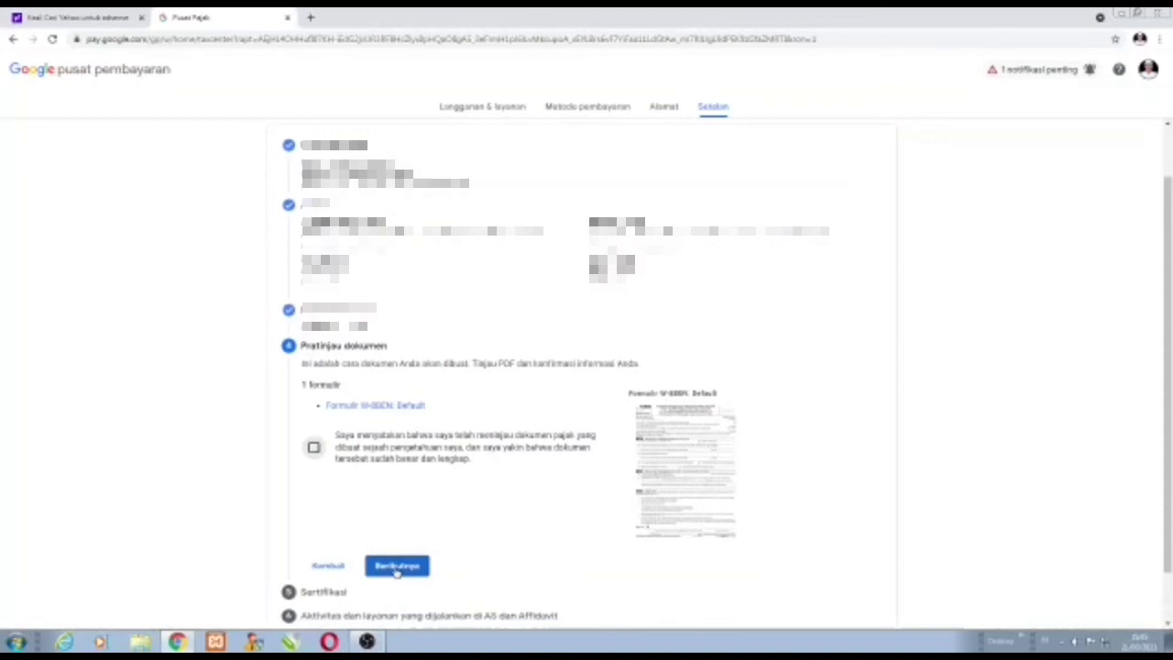
{"action": "left_click", "coordinate": [397, 569]}
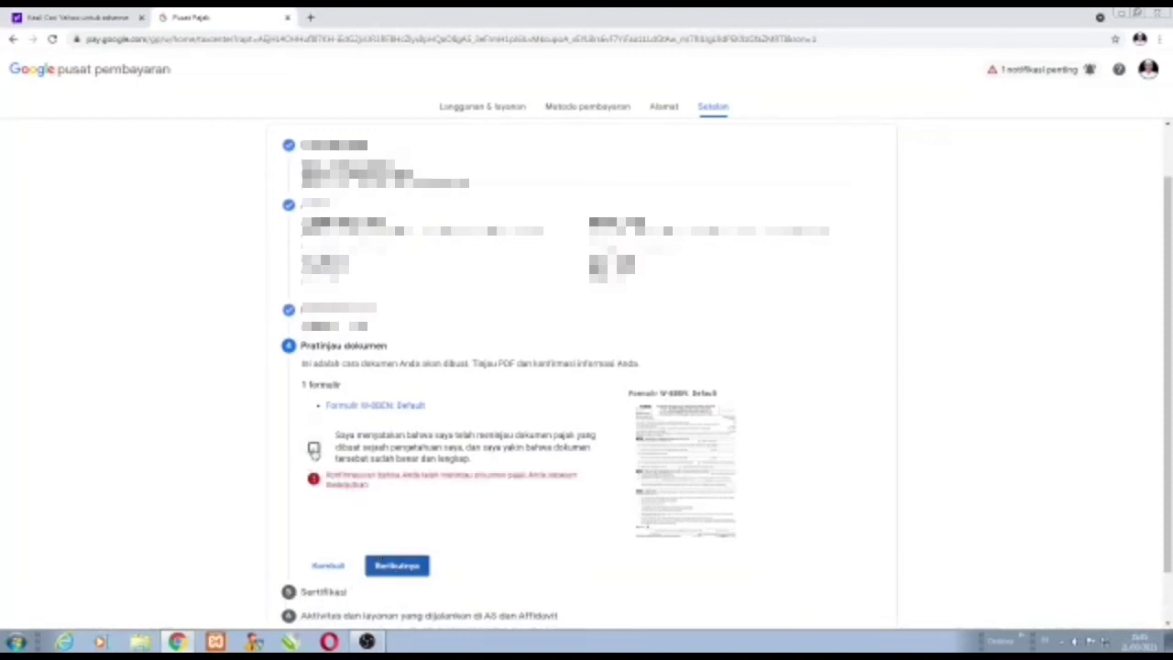
{"action": "left_click", "coordinate": [314, 449]}
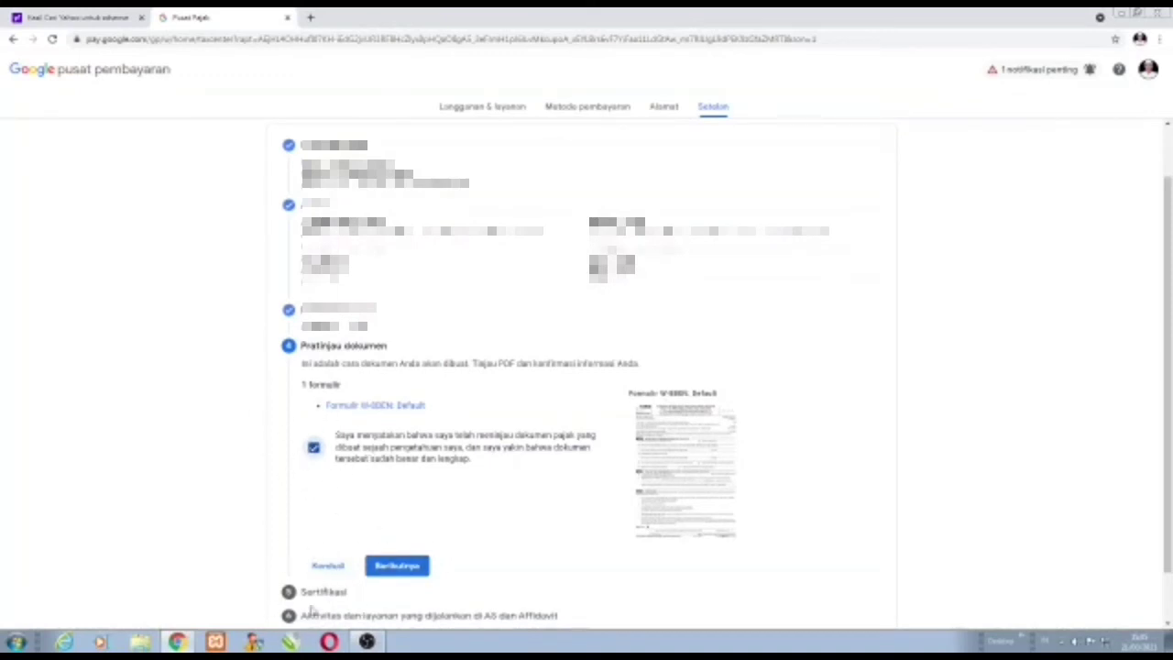
{"action": "left_click", "coordinate": [387, 570]}
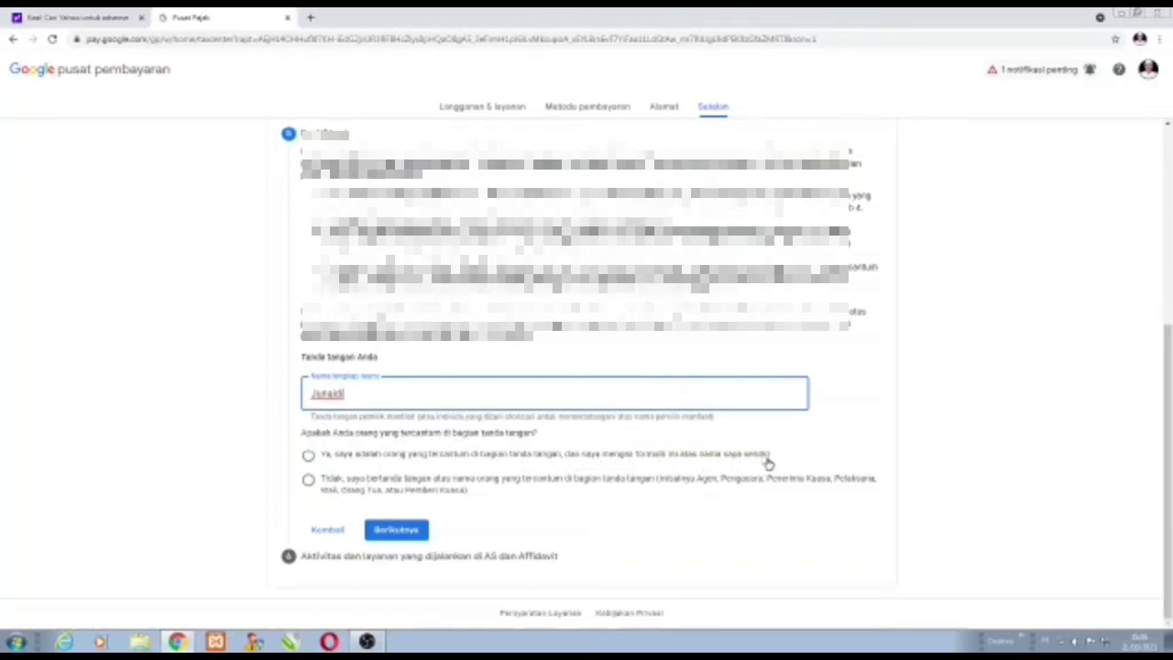
Answer 'Ya' to being the person named on the W-8BEN, then continue to US activities.
{"action": "left_click", "coordinate": [309, 455]}
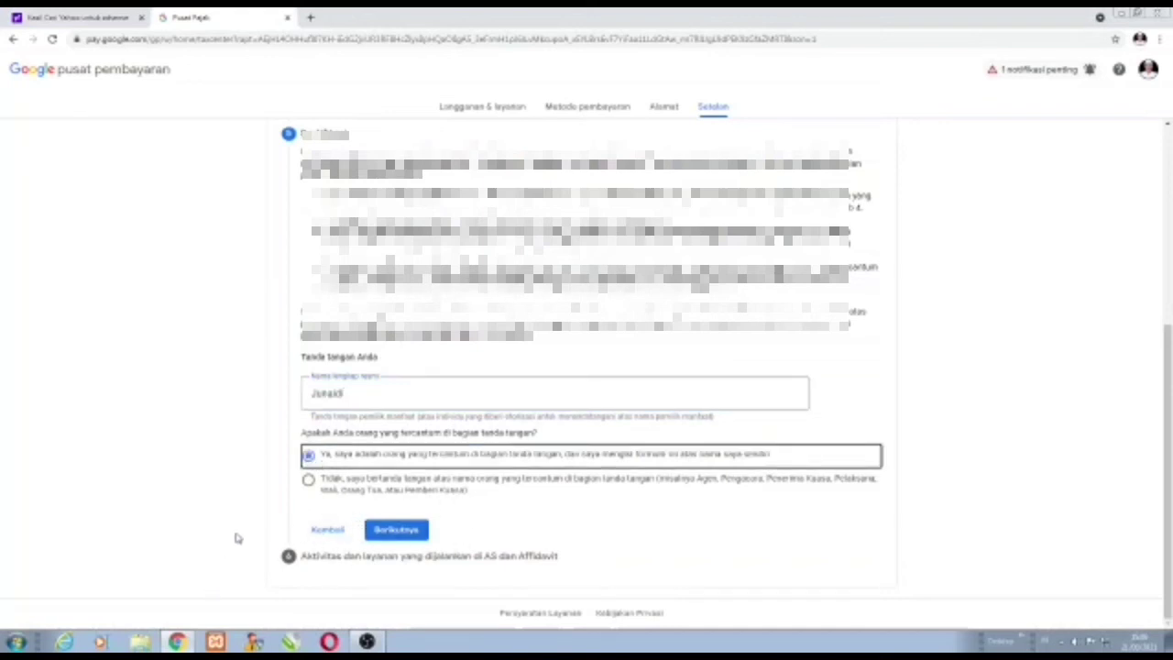
{"action": "left_click", "coordinate": [397, 535]}
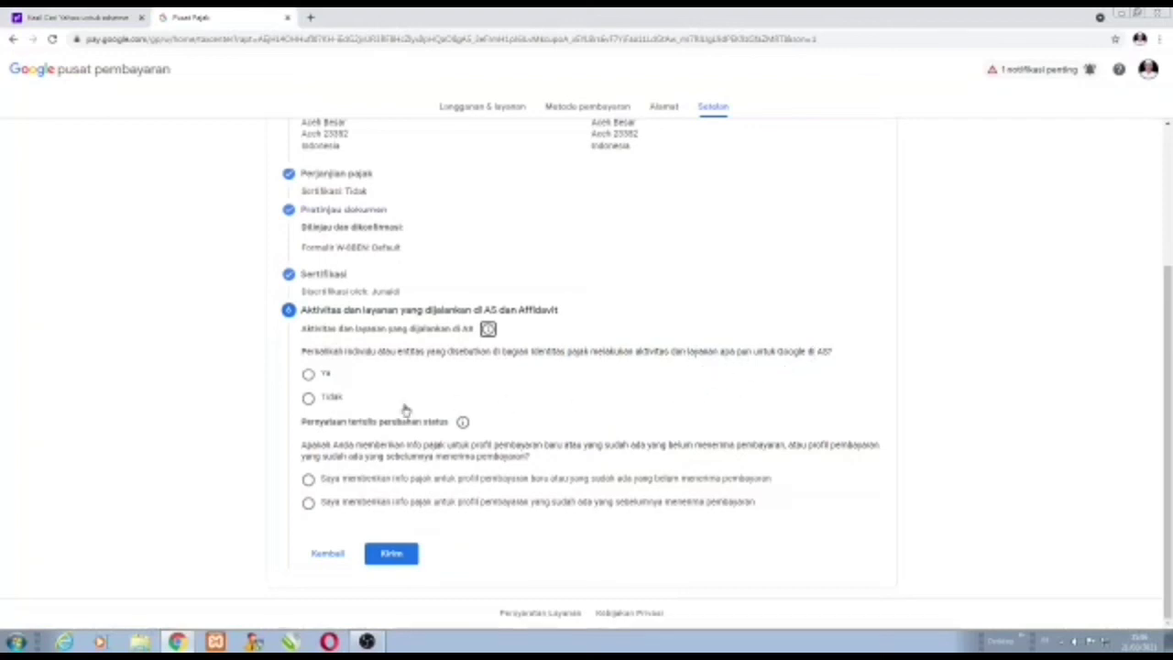
Answer 'Tidak' to US activities, accept the affidavit, choose the new-profile status statement, and submit the W-8BEN.
{"action": "left_click", "coordinate": [309, 400]}
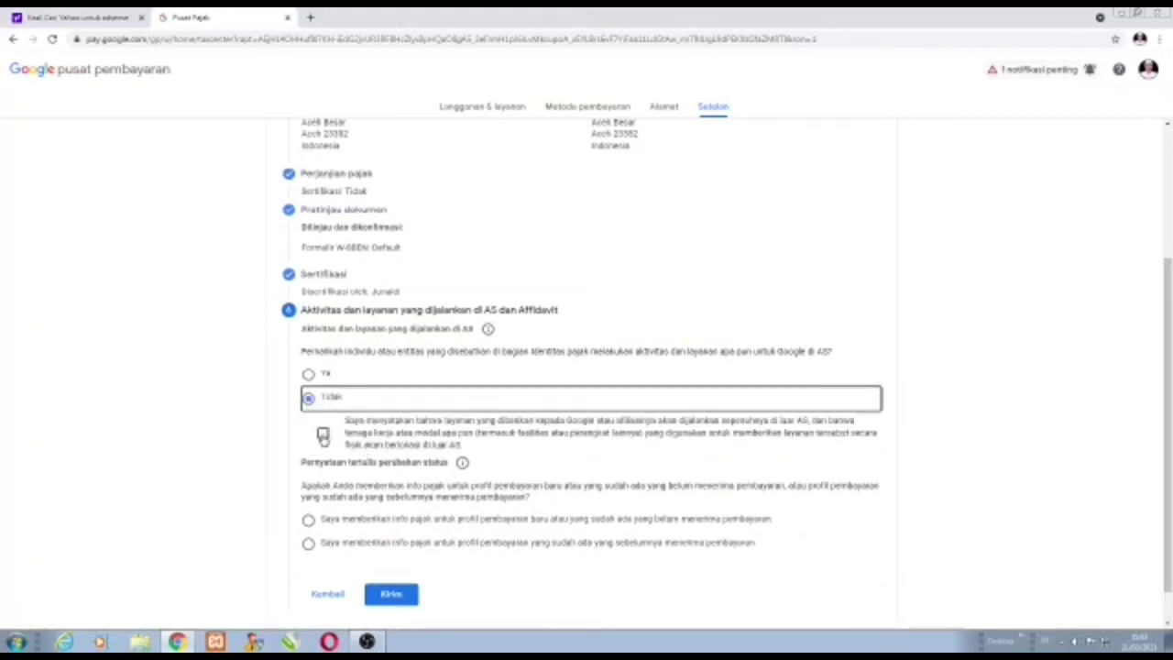
{"action": "left_click", "coordinate": [323, 435]}
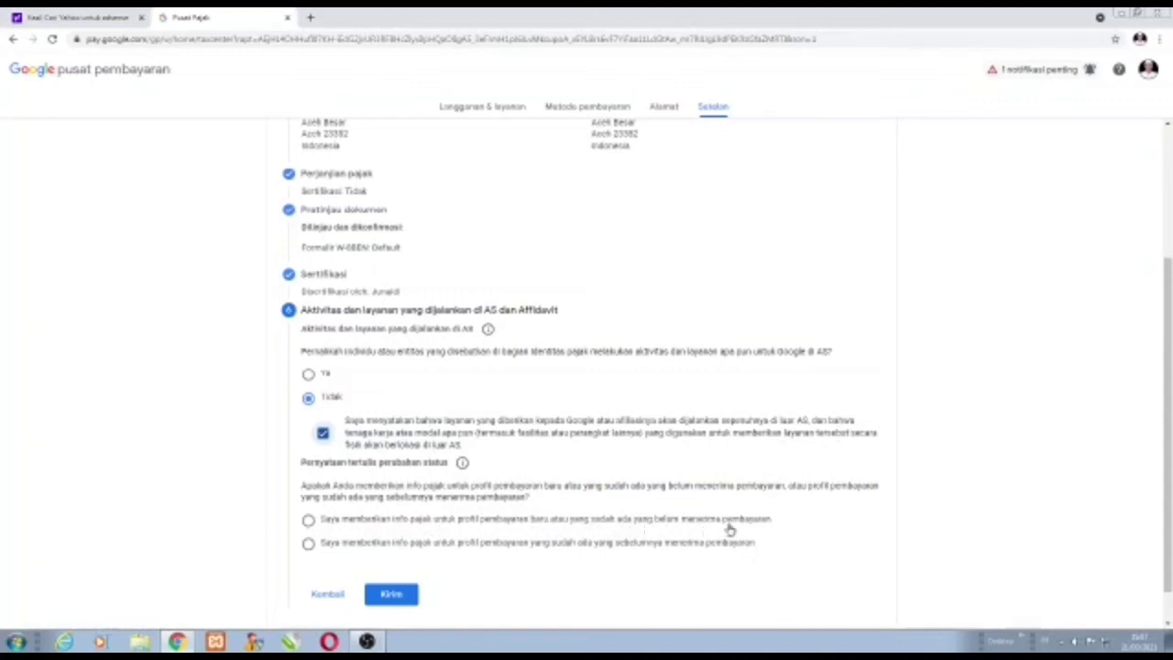
{"action": "left_click", "coordinate": [308, 520]}
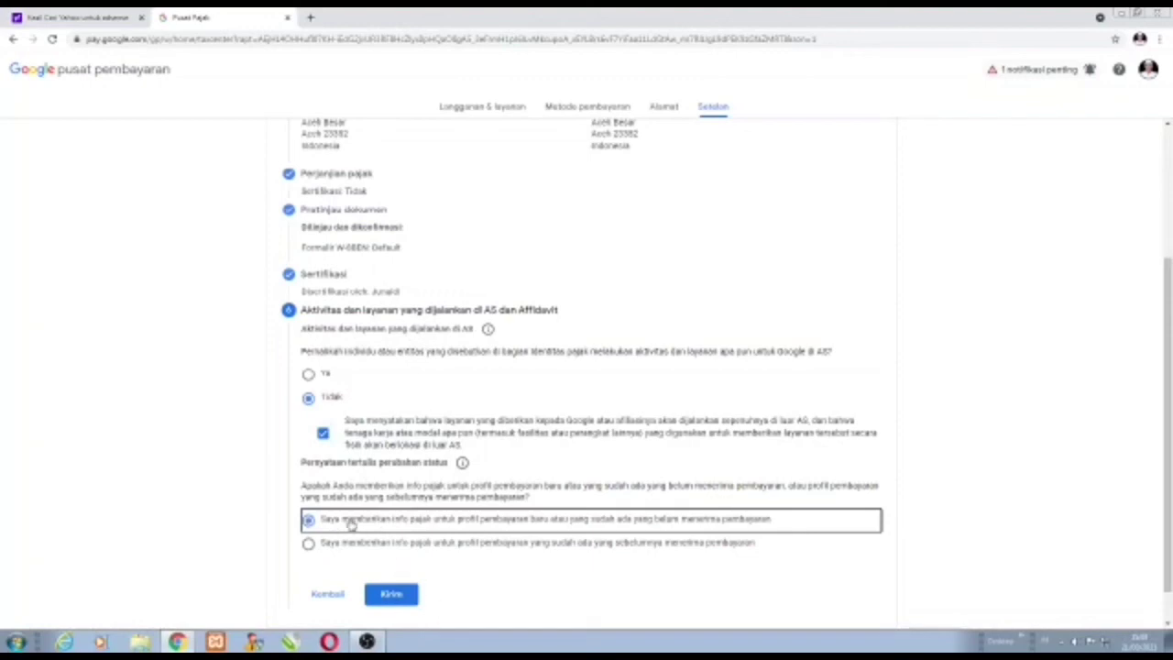
{"action": "left_click", "coordinate": [400, 597]}
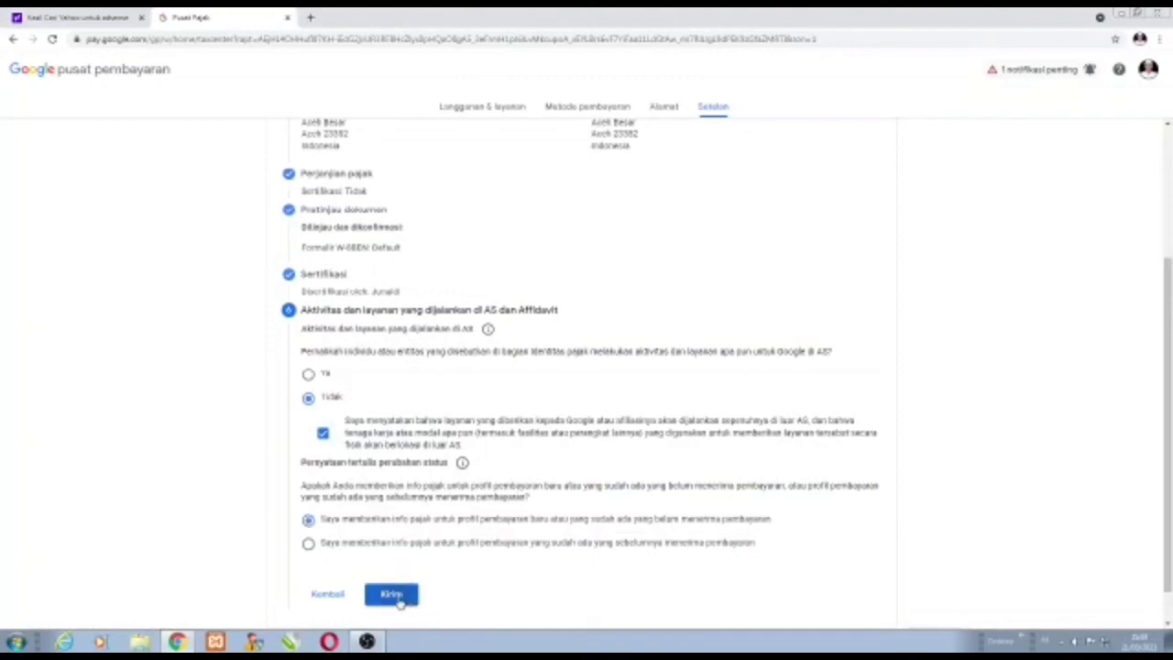